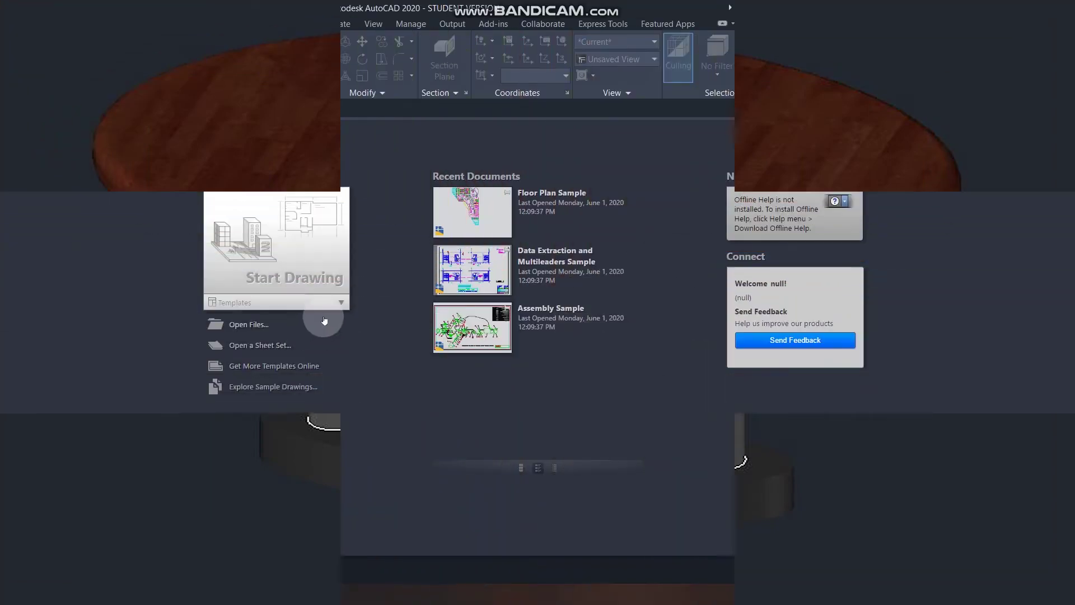
Create a new blank drawing, Drawing1, from the acad.dwt template.
click(342, 302)
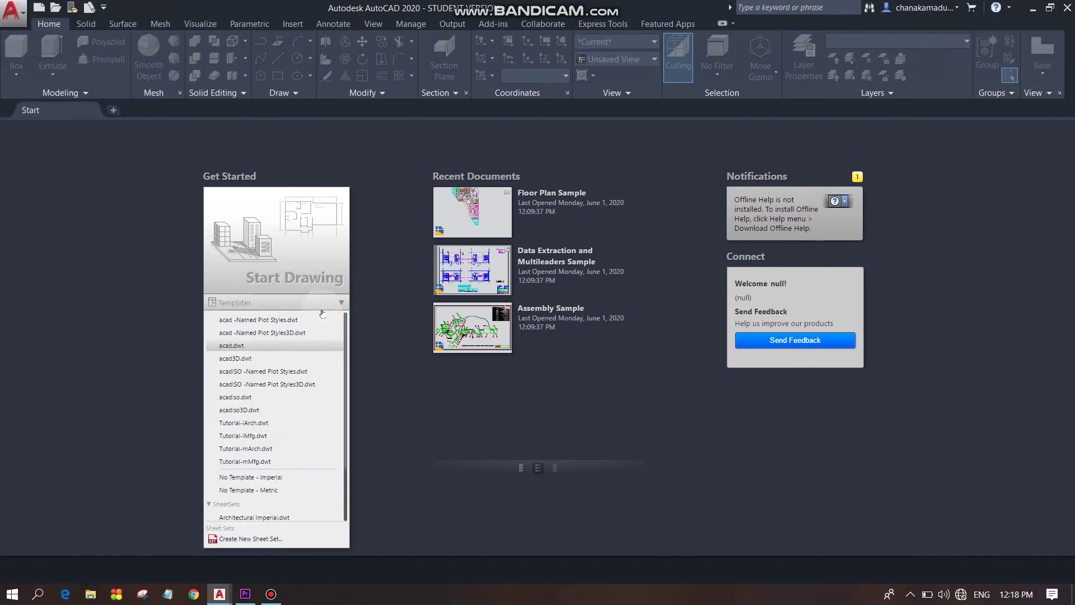
click(252, 349)
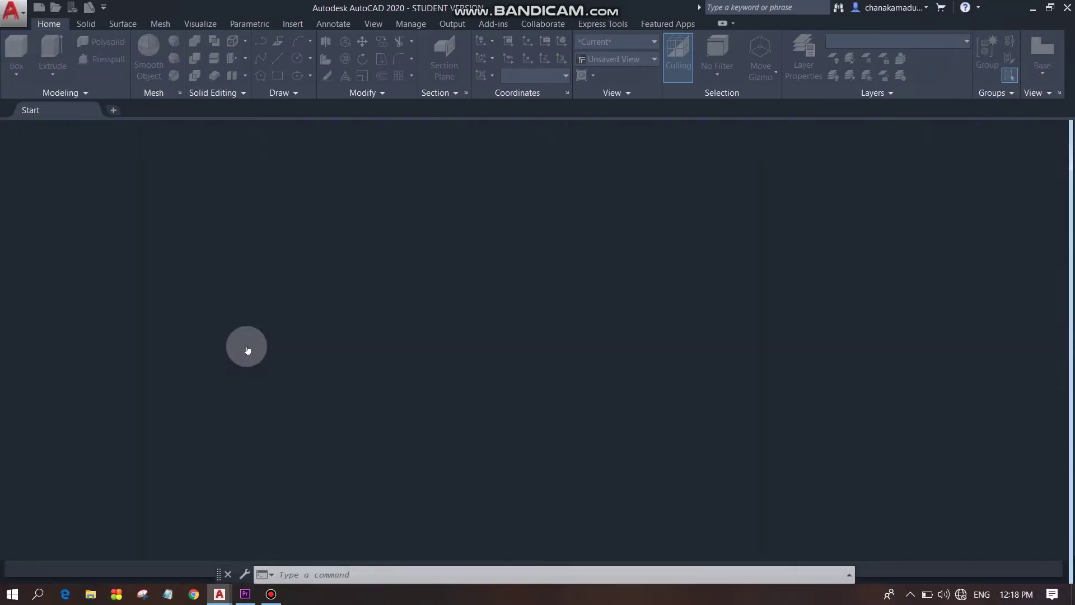
click(309, 76)
Draw a centre-based ellipse with a 25-unit axis endpoint and an 8-unit other-axis distance.
click(342, 102)
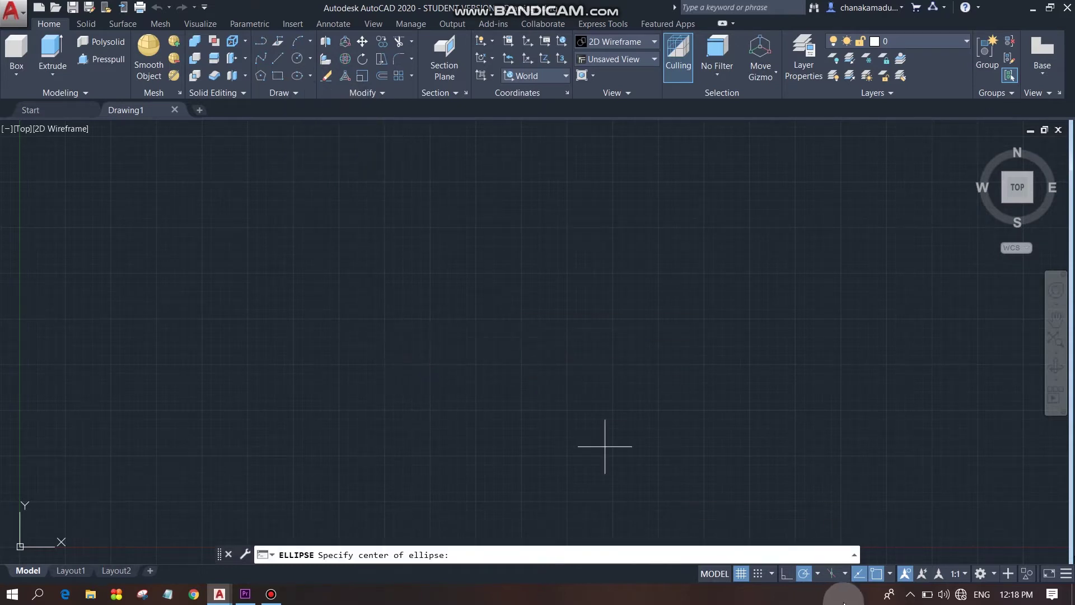
click(348, 321)
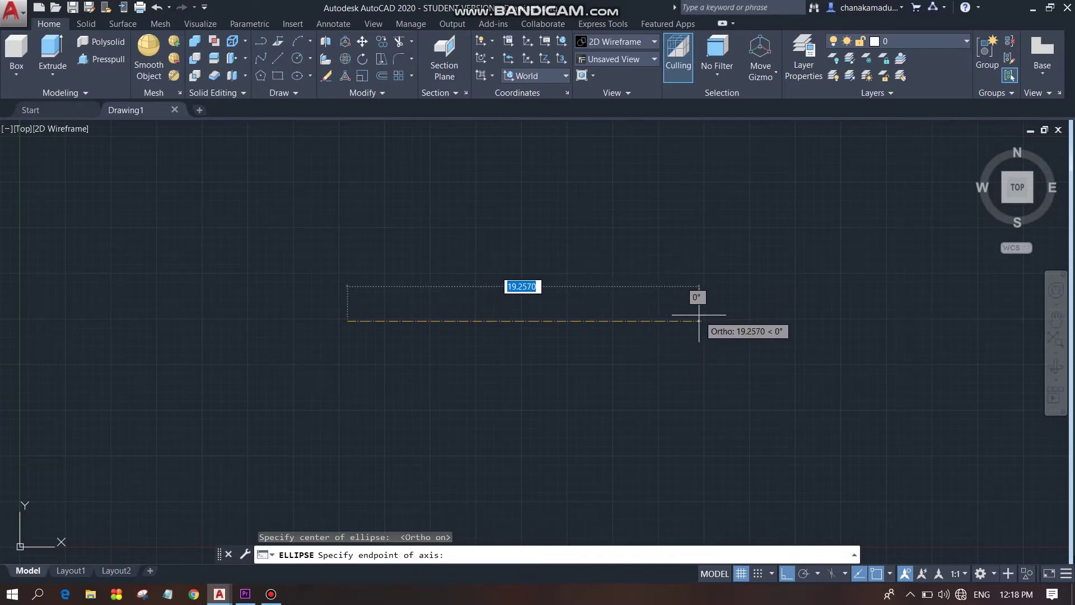
text(25)
key(Return)
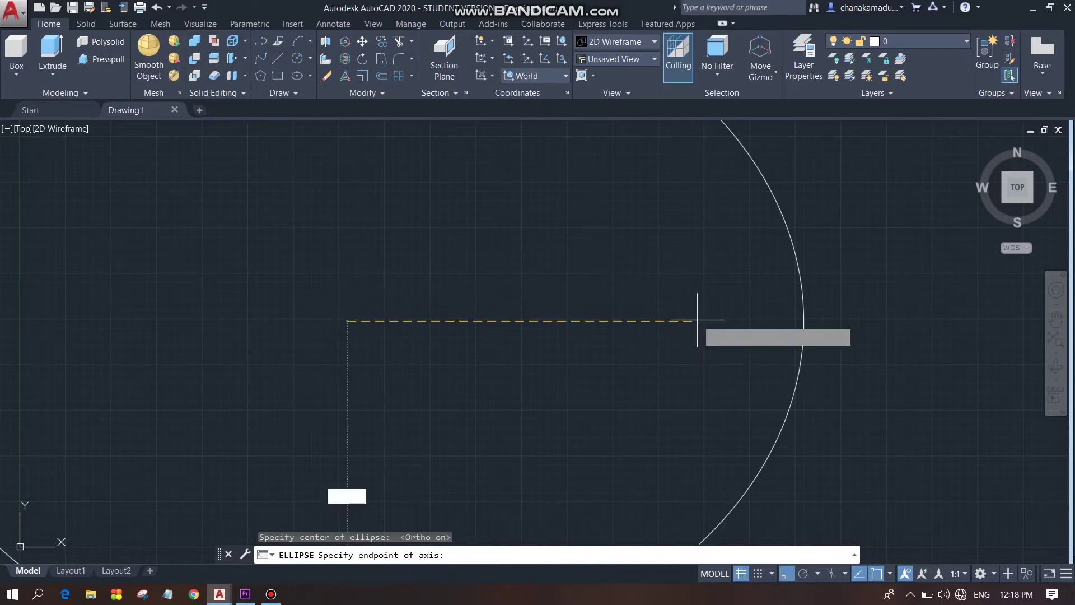
scroll(659, 424, down, 4)
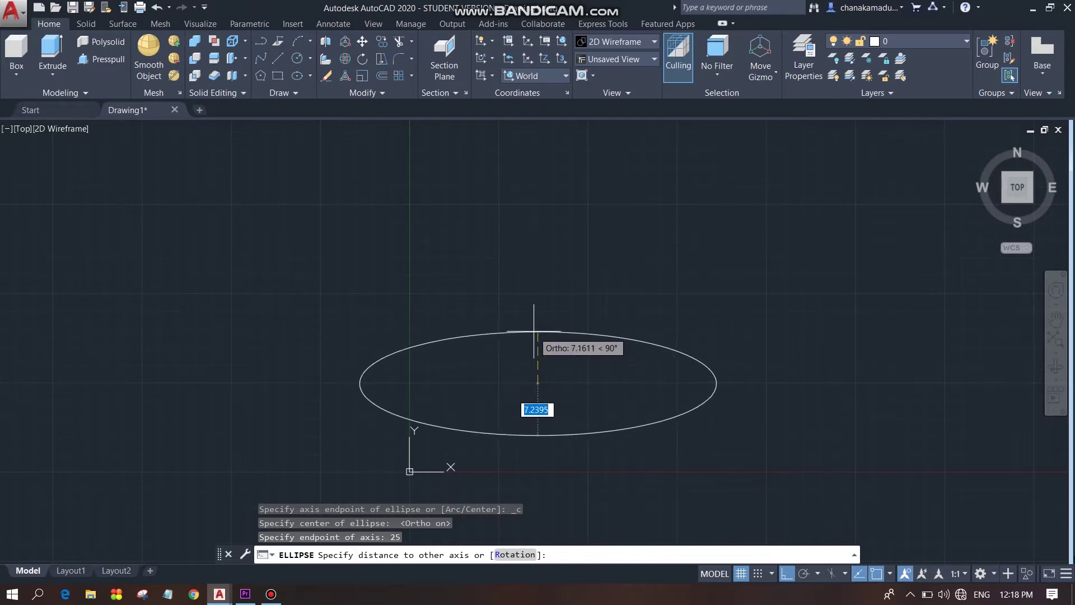
text(8)
key(Return)
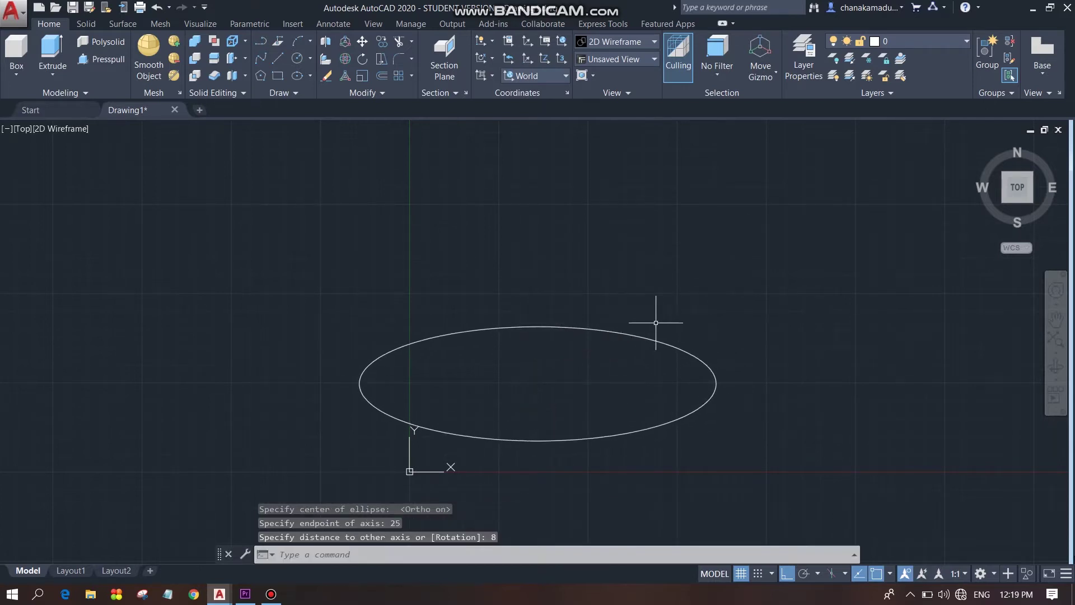
scroll(655, 322, down, 2)
middle_drag(673, 368, 608, 320)
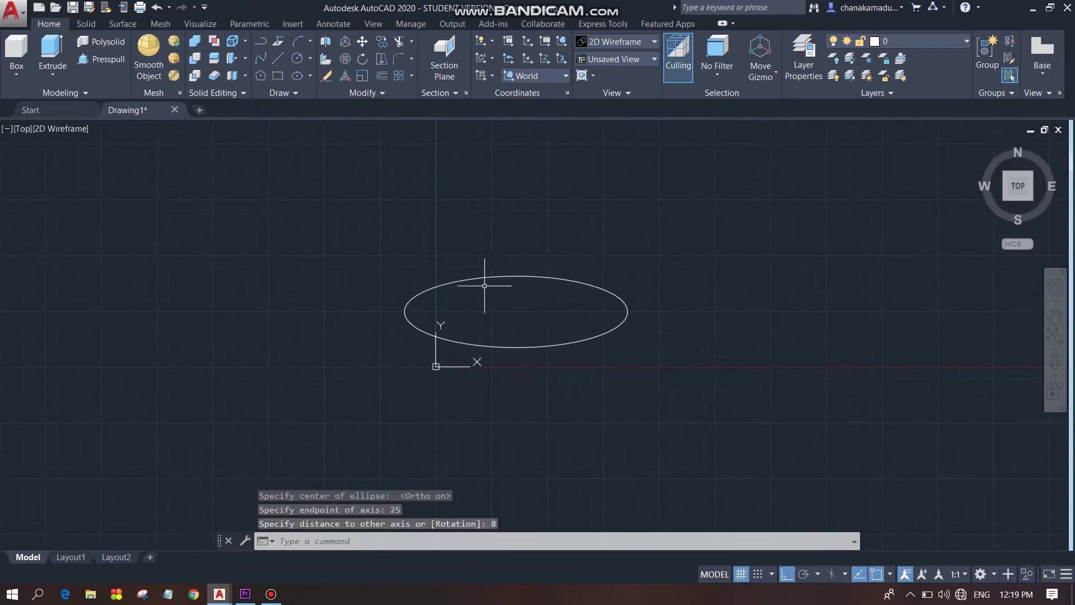
scroll(485, 286, up, 2)
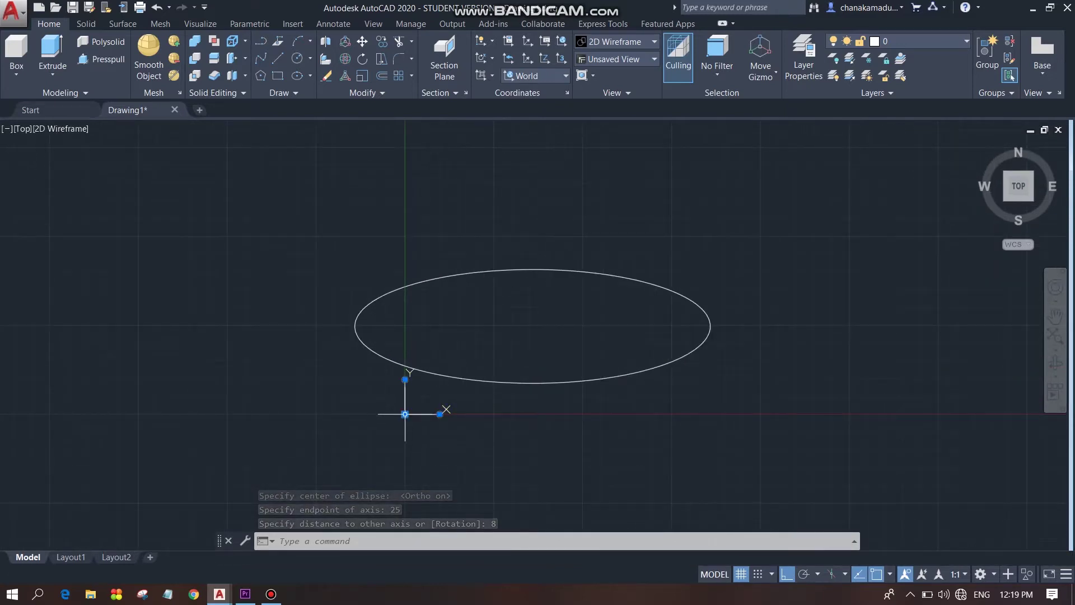
Move the UCS origin left of the ellipse and start a line at the ellipse's bottom point.
click(405, 415)
click(38, 415)
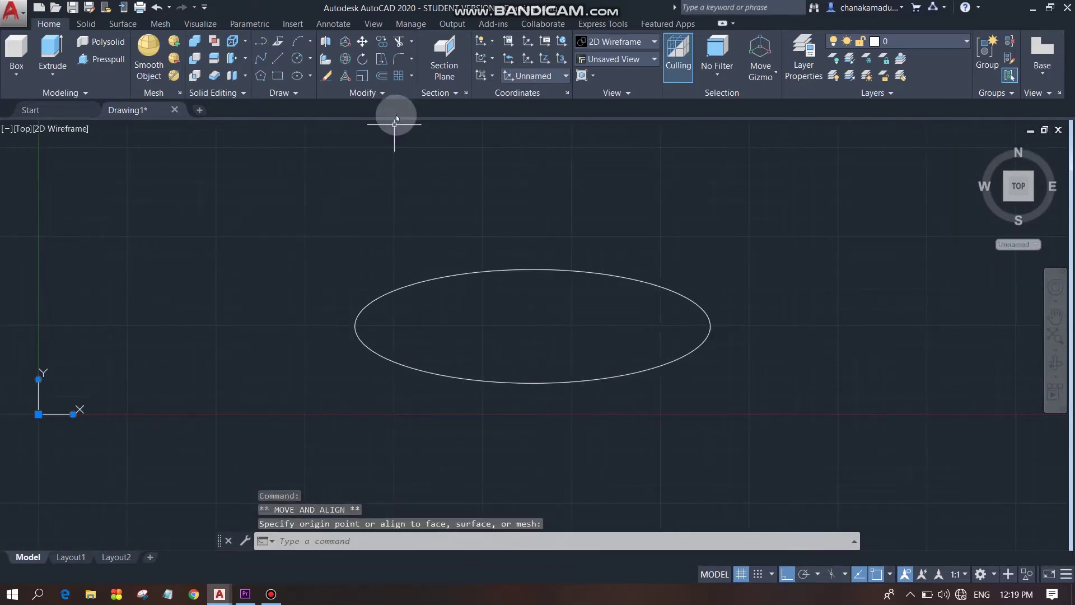
click(277, 55)
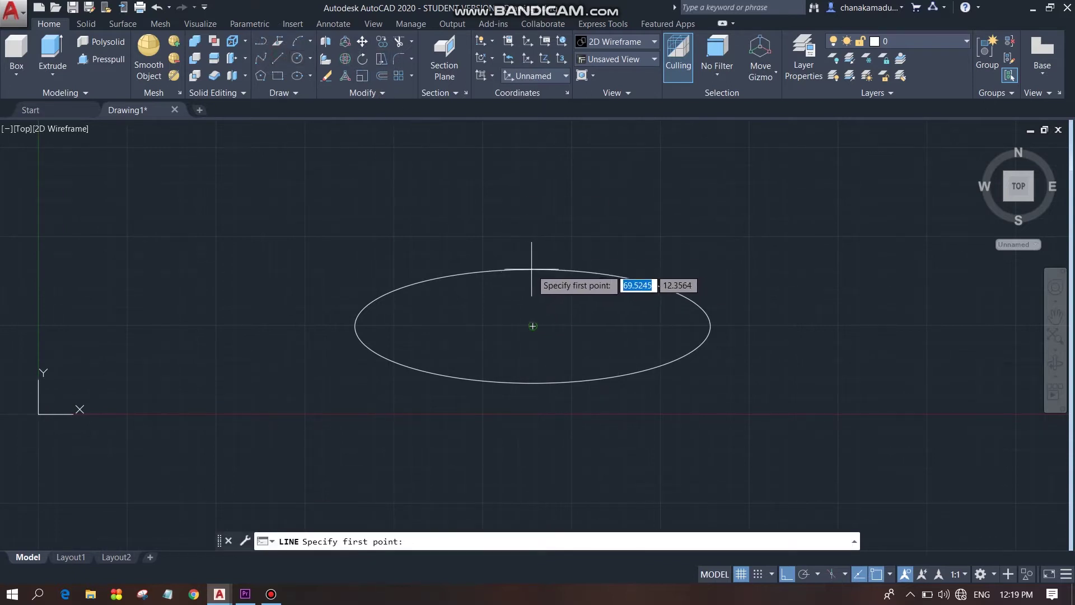
click(533, 383)
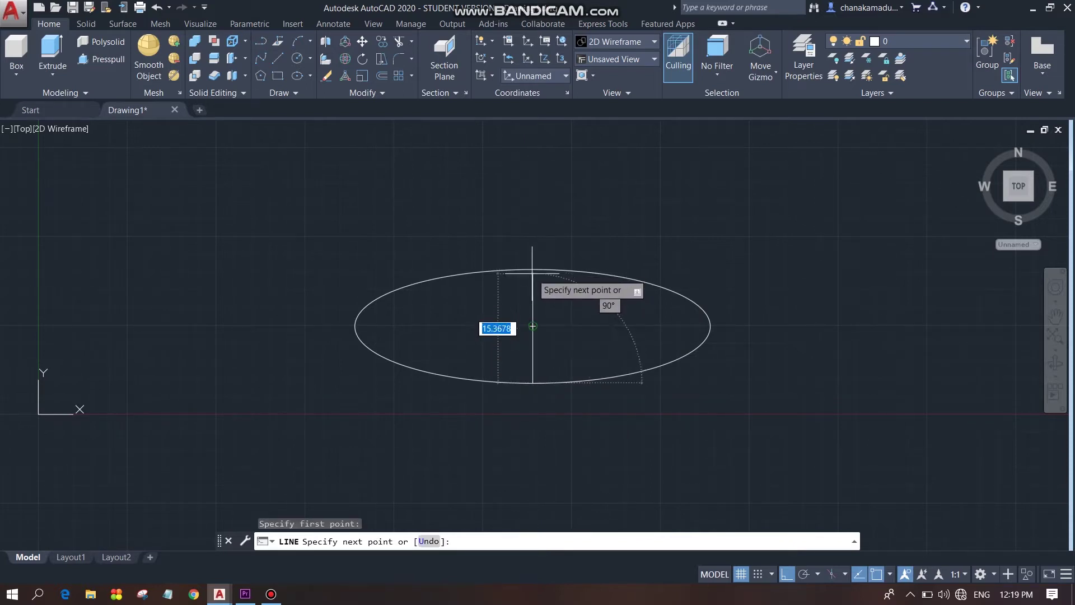
Enable Geometric Center and Tangent snaps and end the line at the ellipse's top point.
click(888, 574)
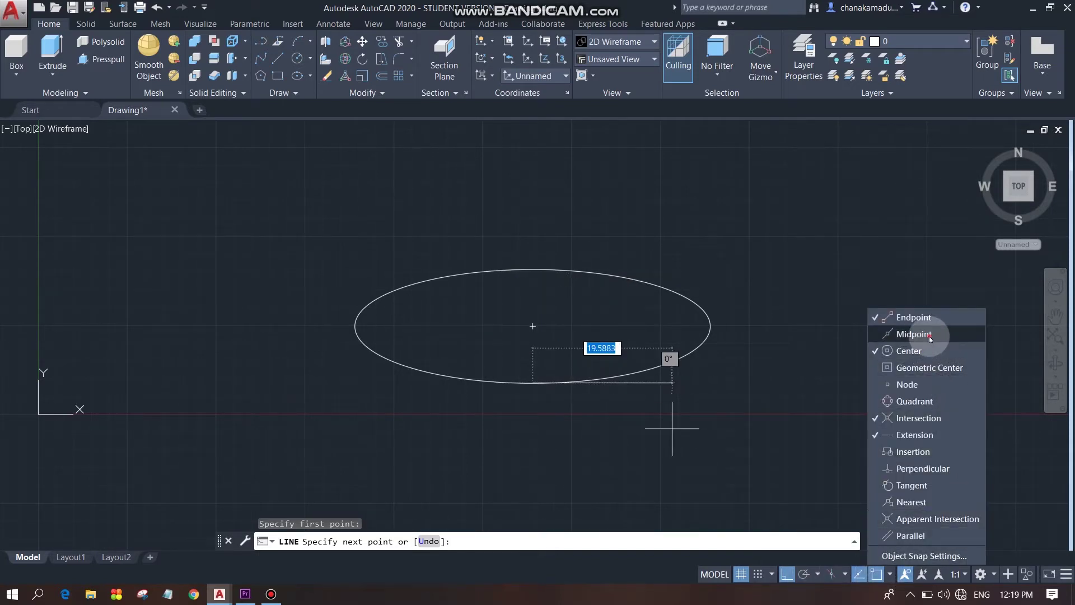
click(892, 368)
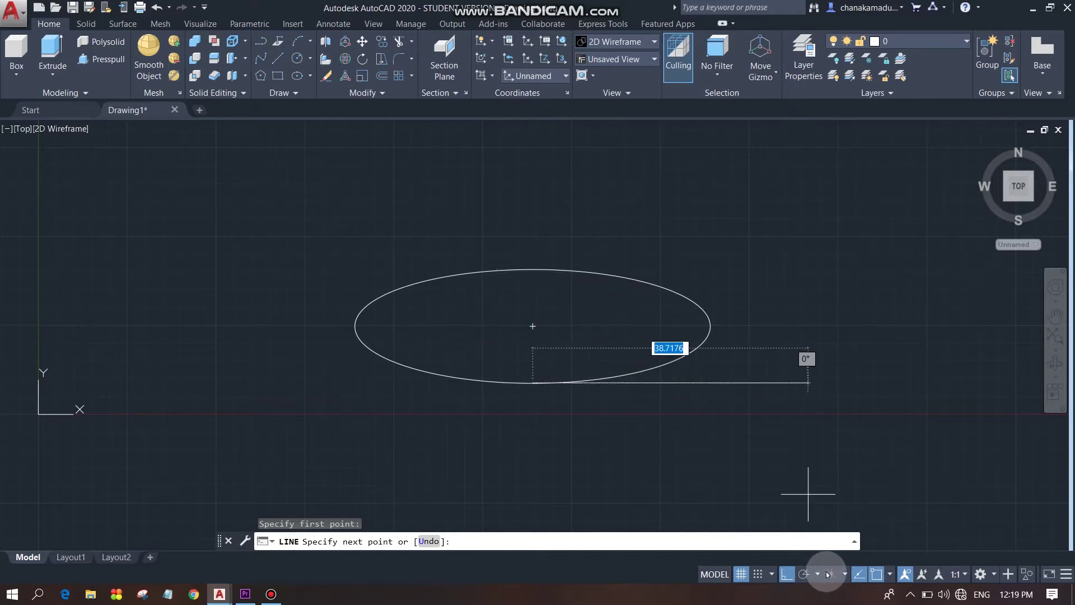
click(889, 574)
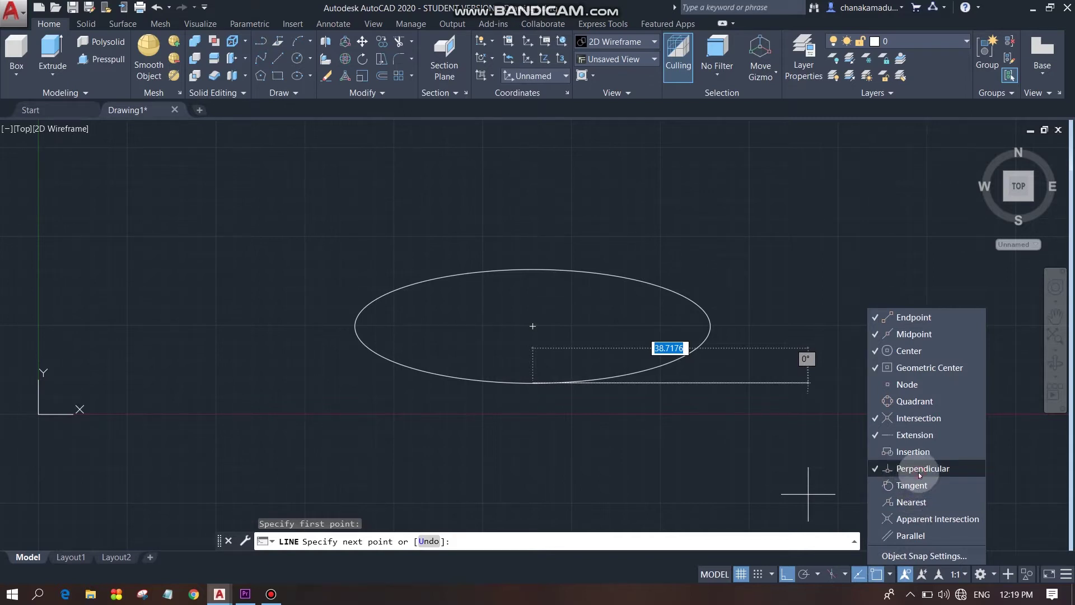
click(912, 487)
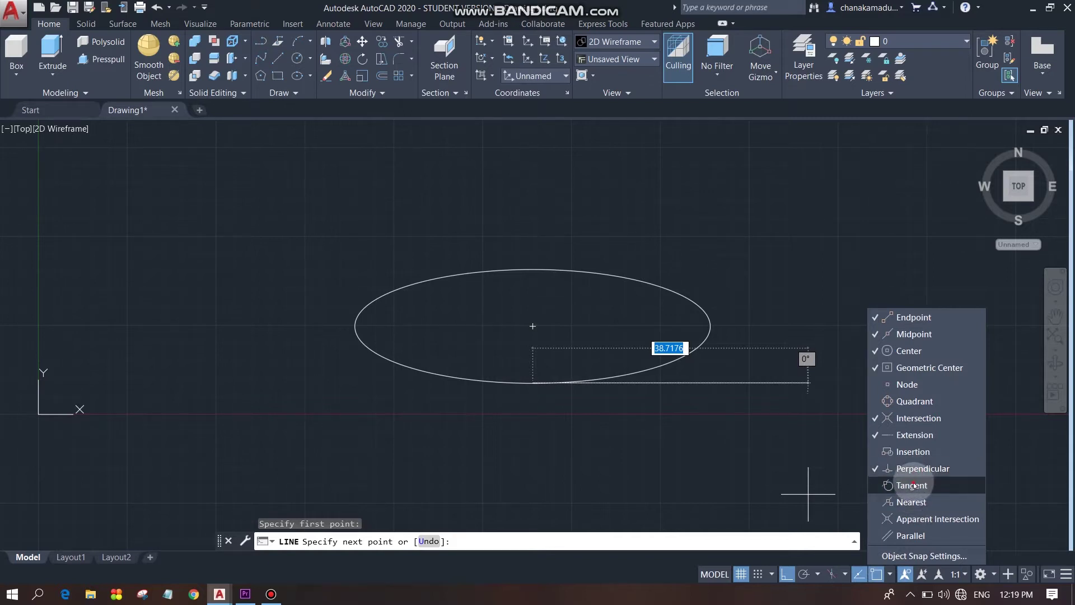
click(795, 441)
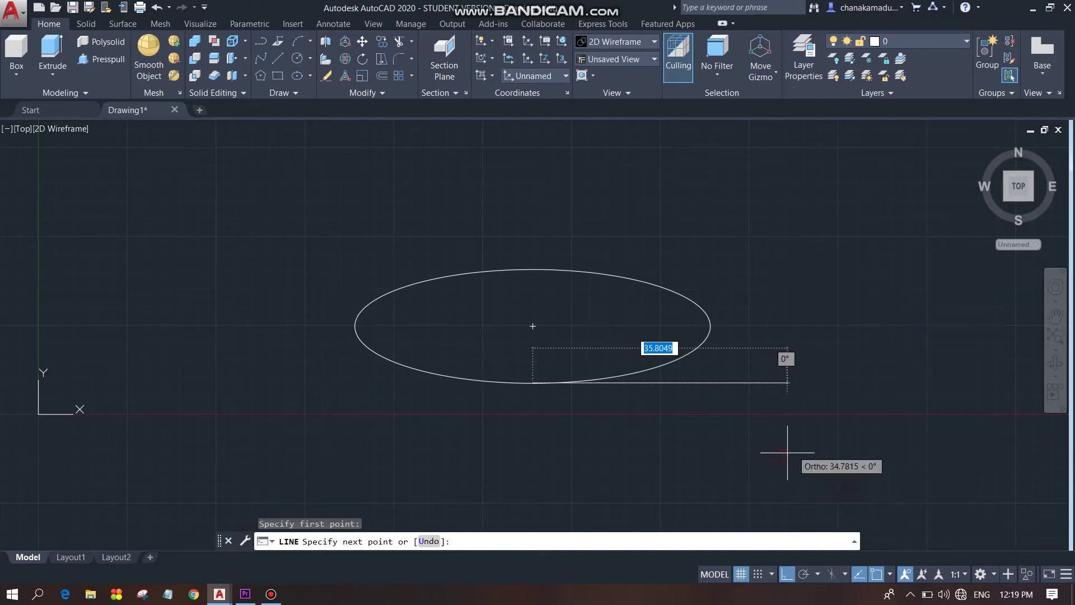
click(532, 269)
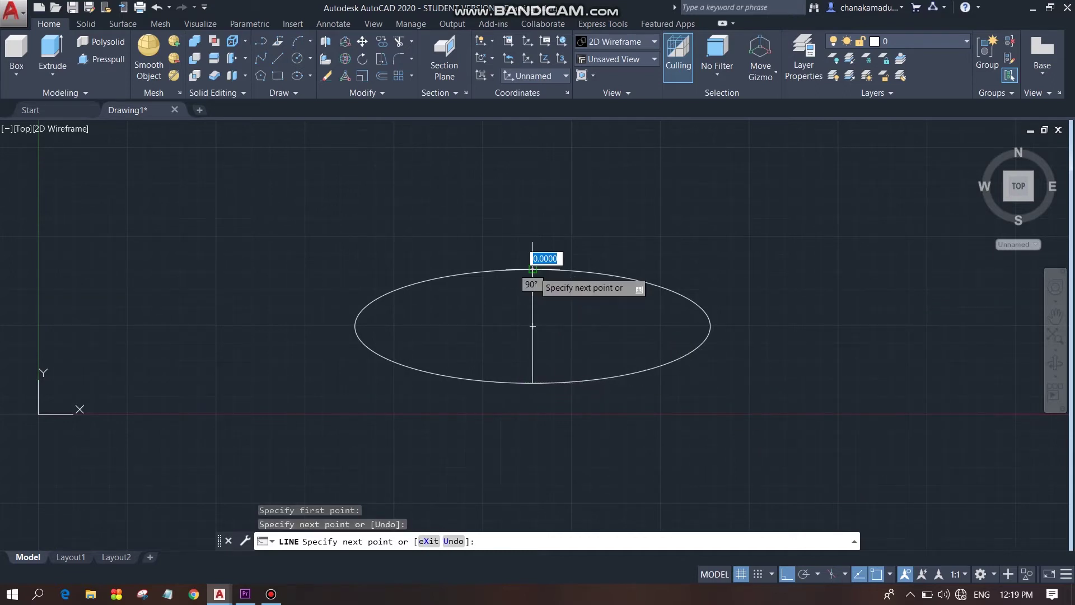
key(Return)
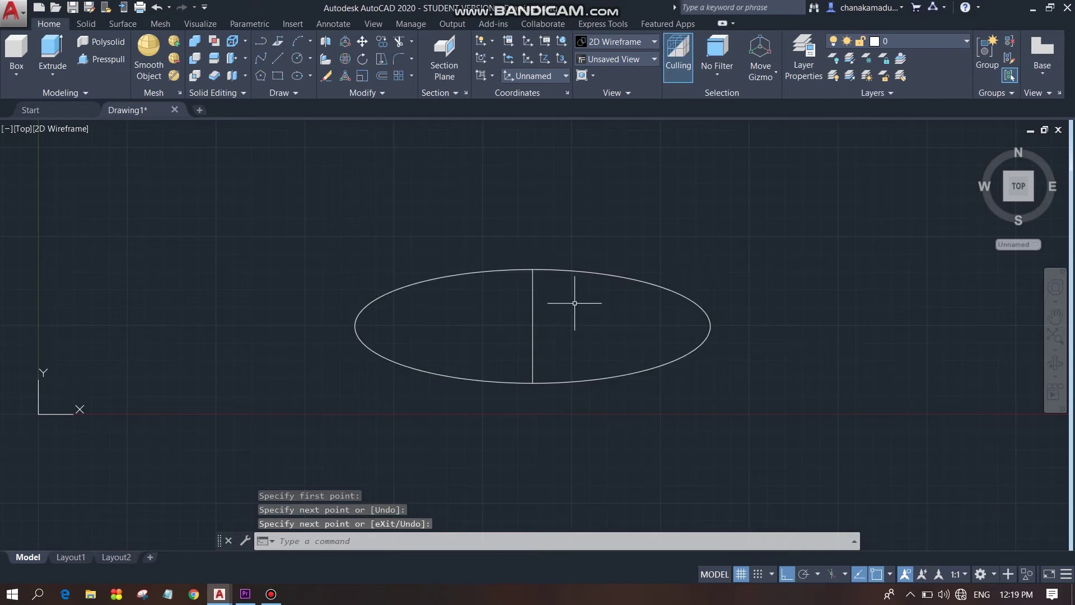
click(300, 57)
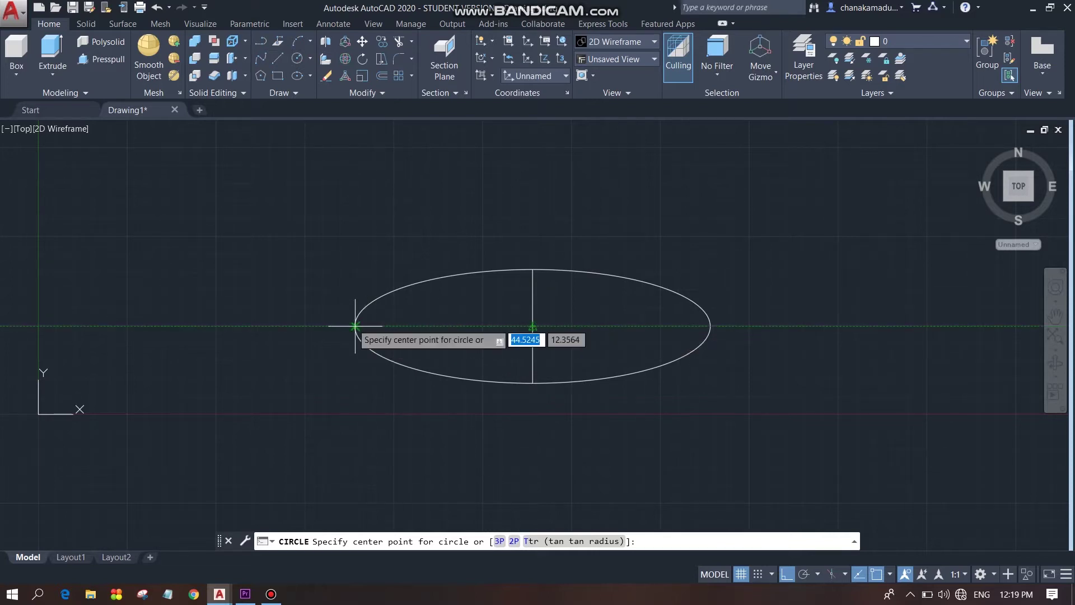
Draw a small circle midway in the left half and mirror it across the vertical line, keeping the original.
click(405, 326)
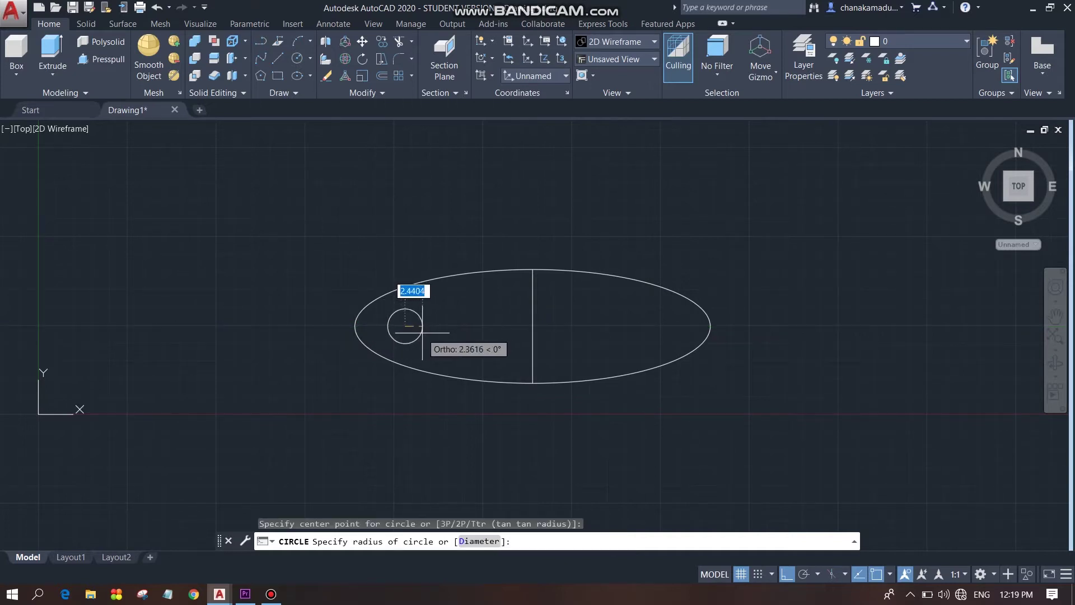
click(424, 333)
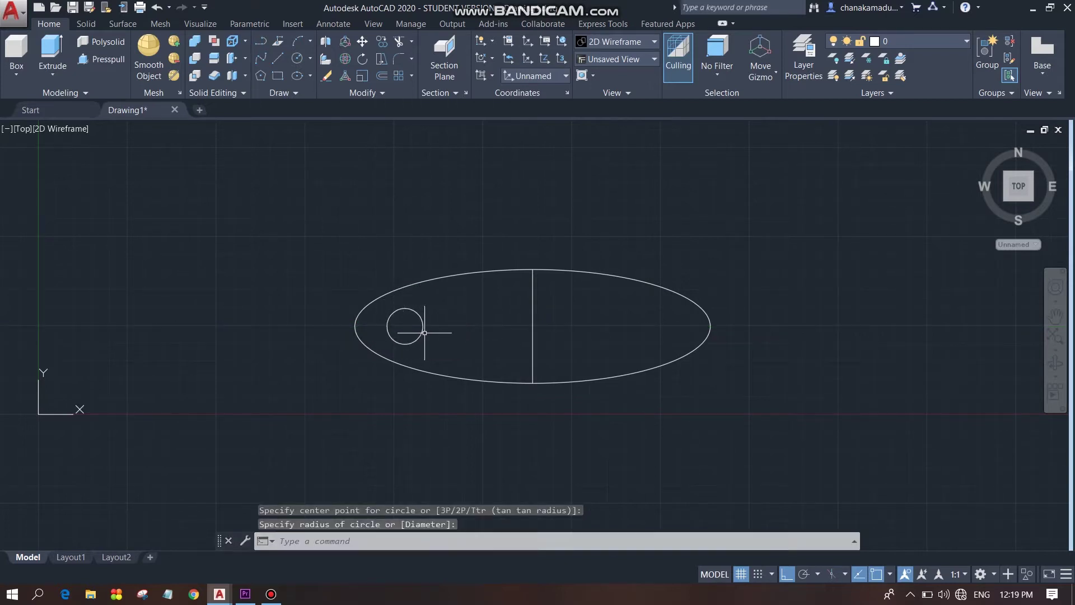
click(370, 93)
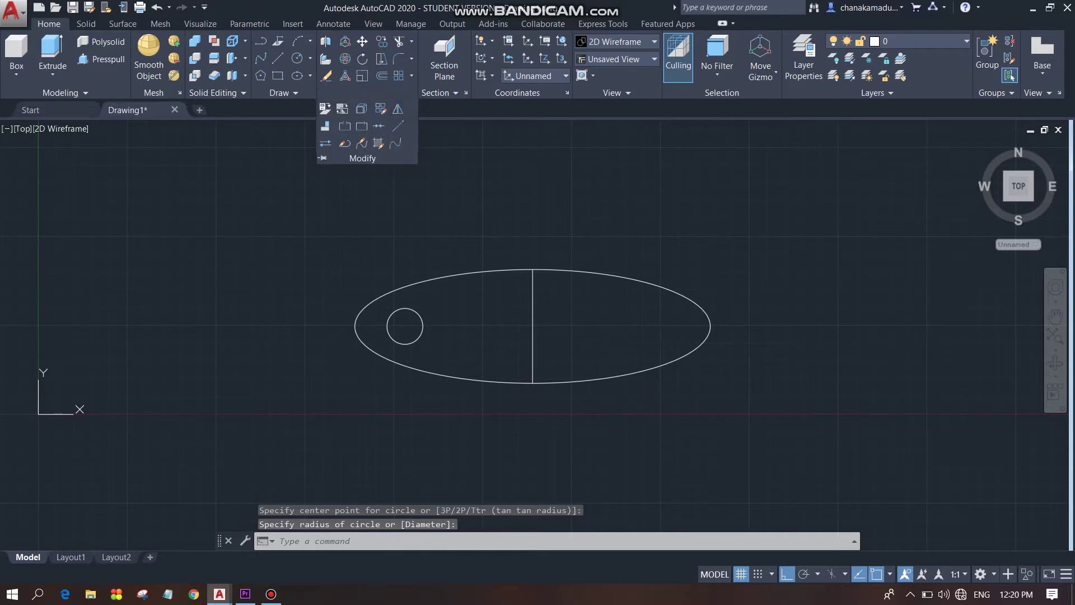
click(398, 109)
click(418, 313)
key(Return)
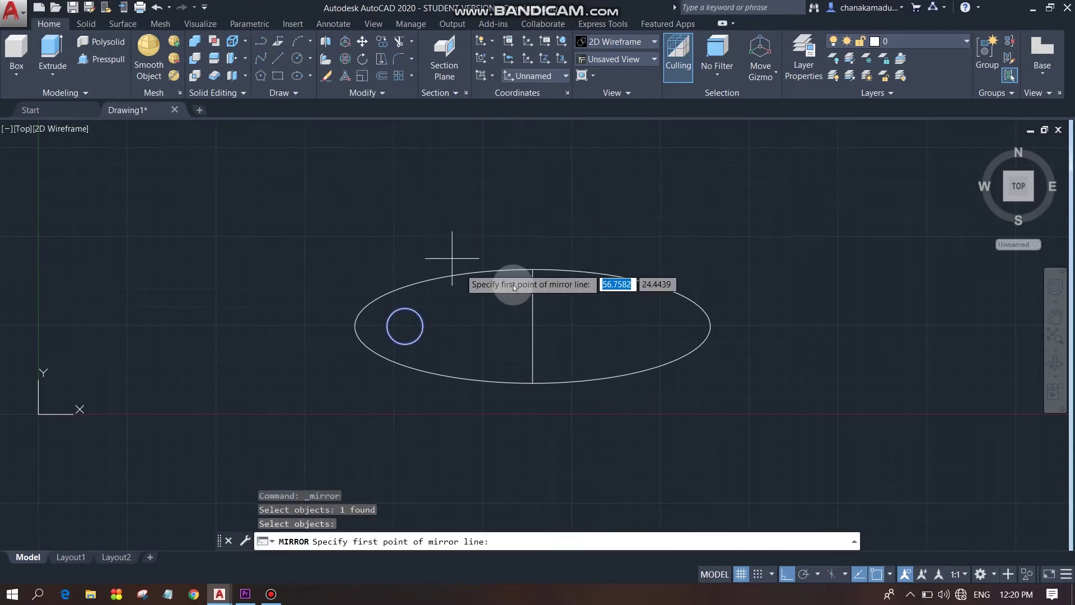
click(533, 270)
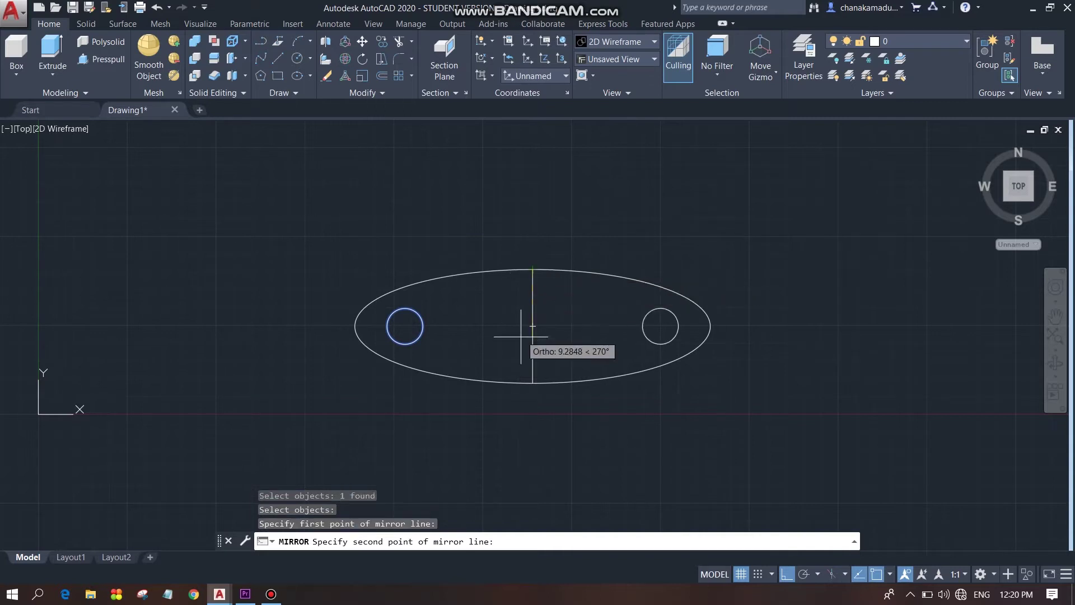
click(533, 382)
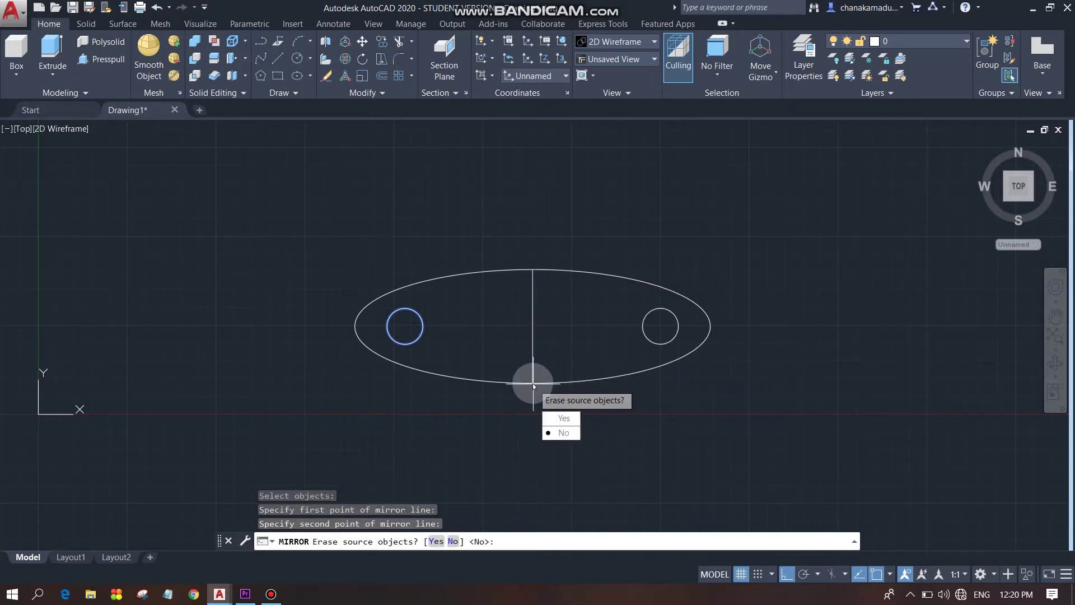
key(Return)
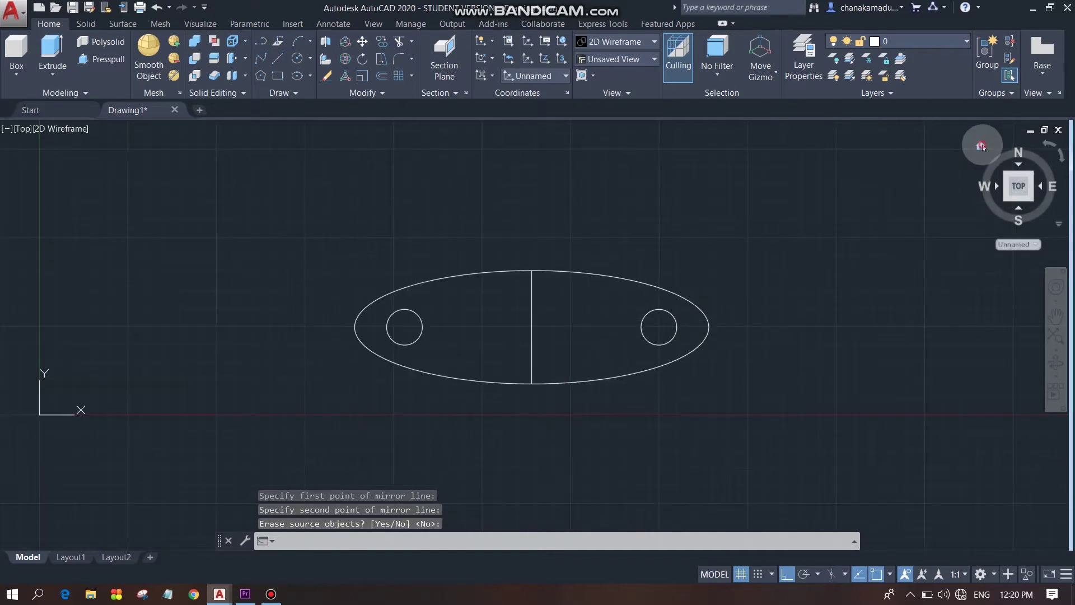
Switch to a 3D view and press-pull the left small circle into a 30-unit post.
click(981, 146)
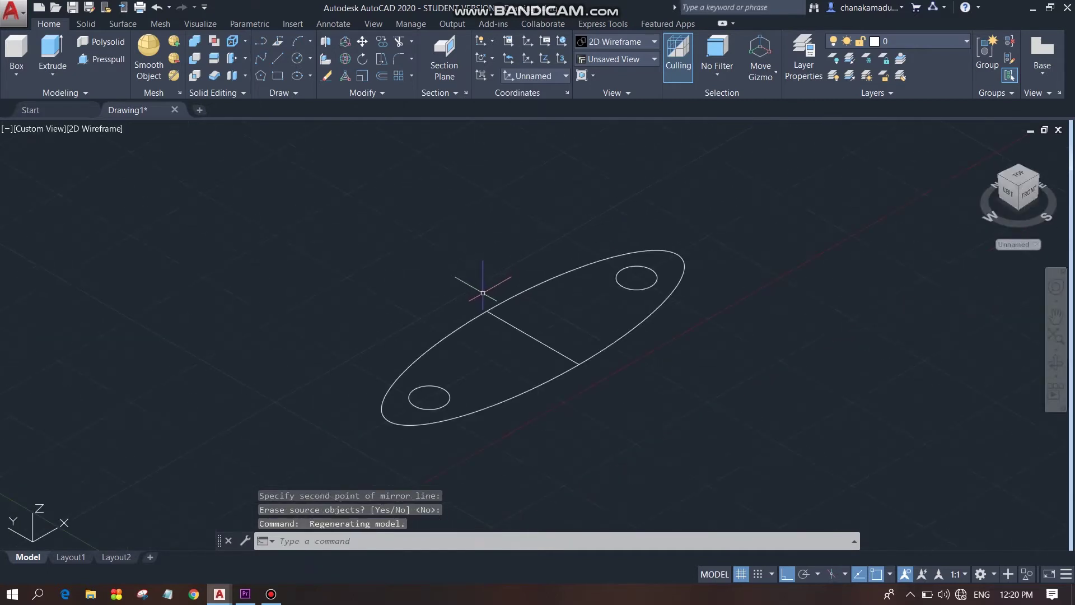
scroll(482, 293, down, 2)
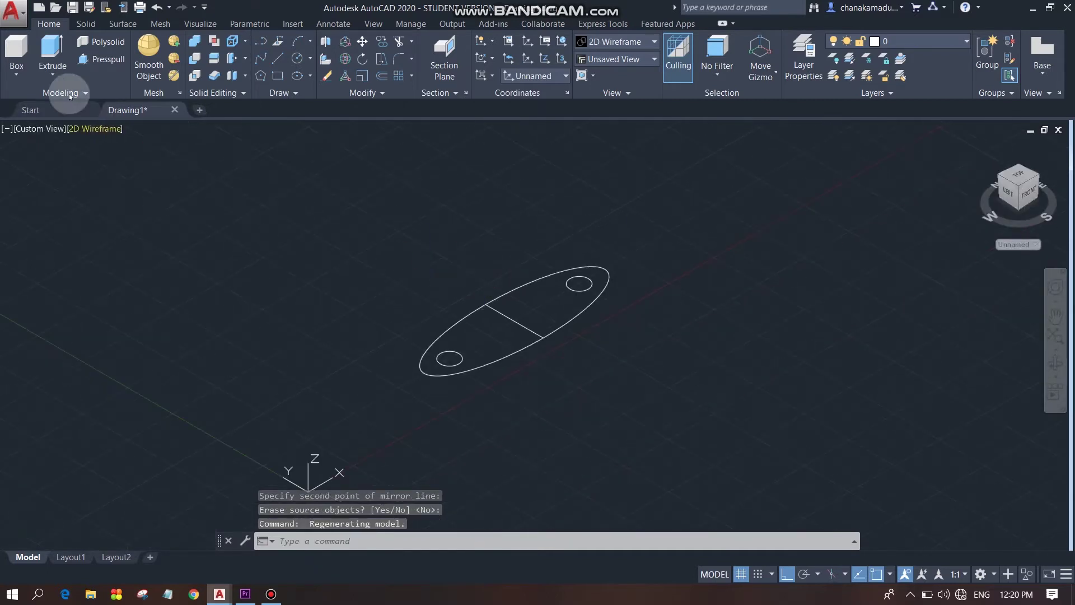
click(95, 60)
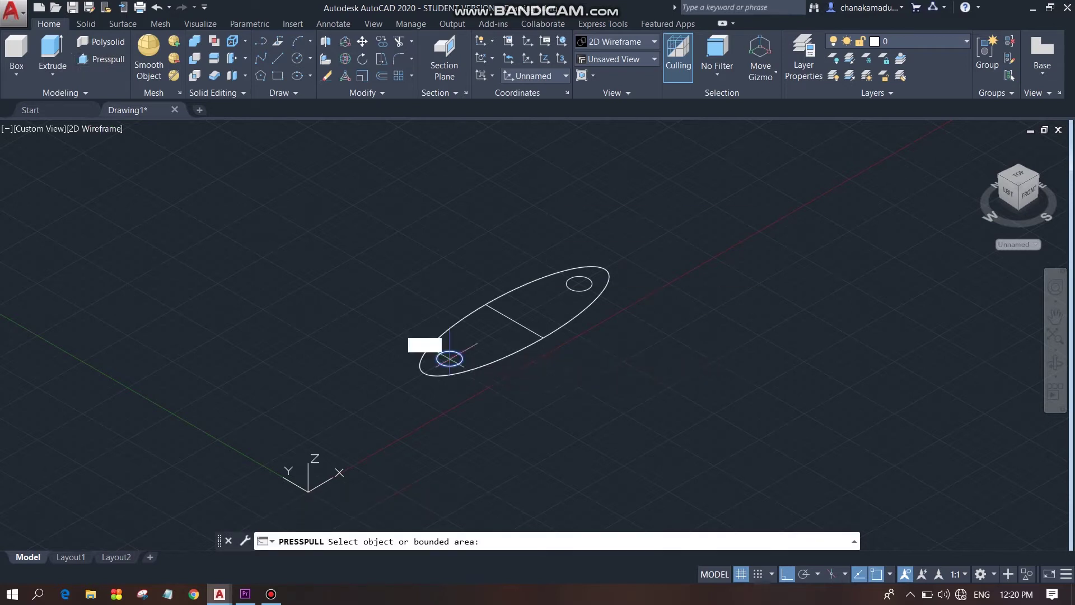
click(449, 358)
mouse_move(428, 283)
shift+middle_down()
mouse_move(437, 192)
mouse_move(358, 168)
shift+middle_up()
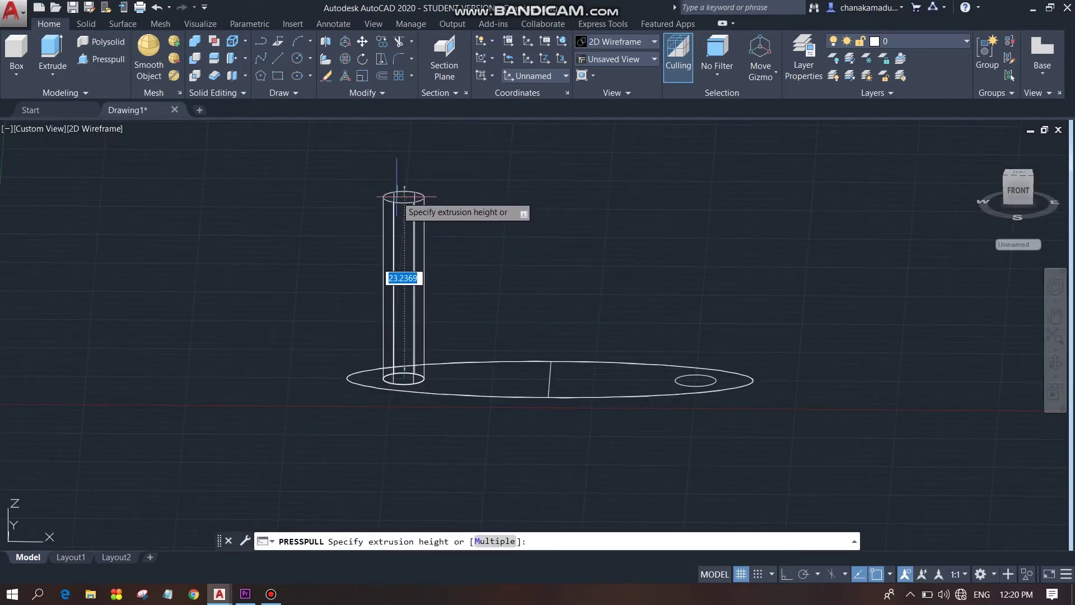
text(30)
key(Return)
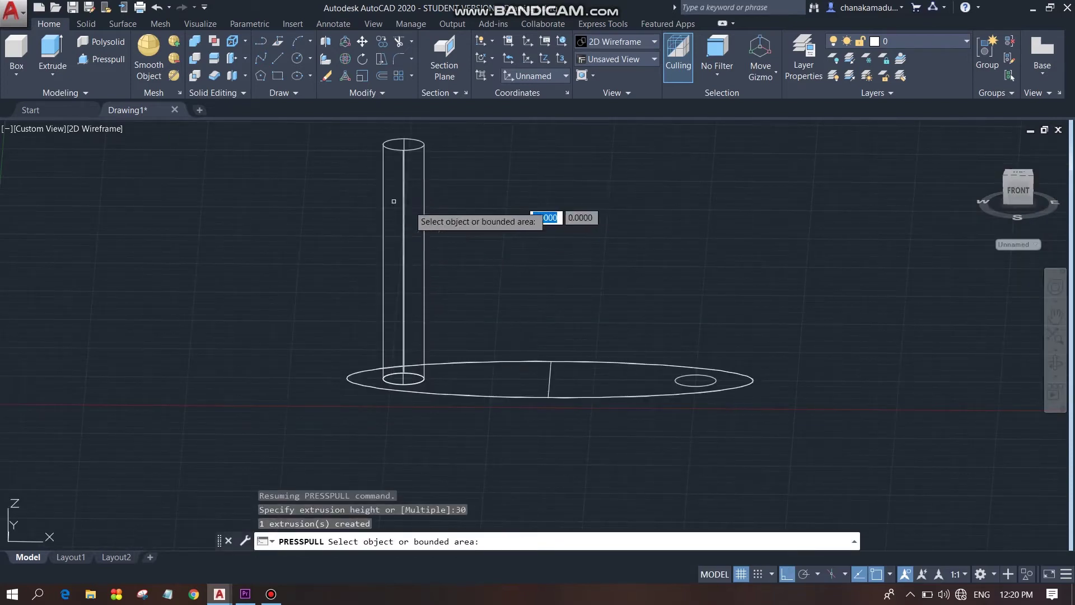
Press-pull the right small circle into a matching post of the same height.
shift+middle_drag(540, 221, 468, 224)
mouse_move(524, 308)
shift+middle_down()
mouse_move(588, 252)
mouse_move(528, 287)
shift+middle_up()
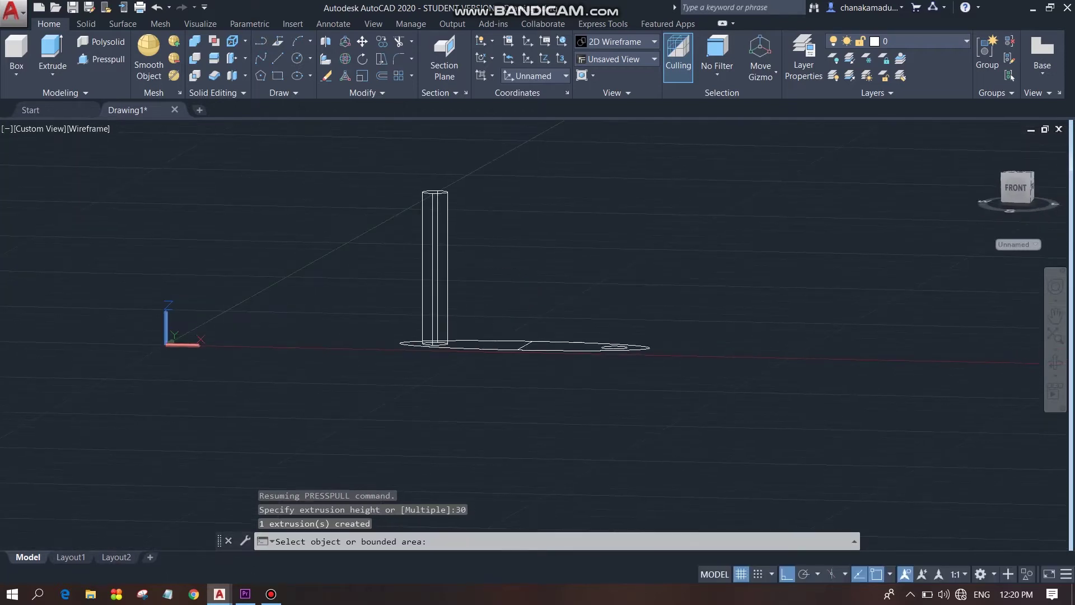
scroll(502, 271, down, 2)
scroll(507, 295, up, 5)
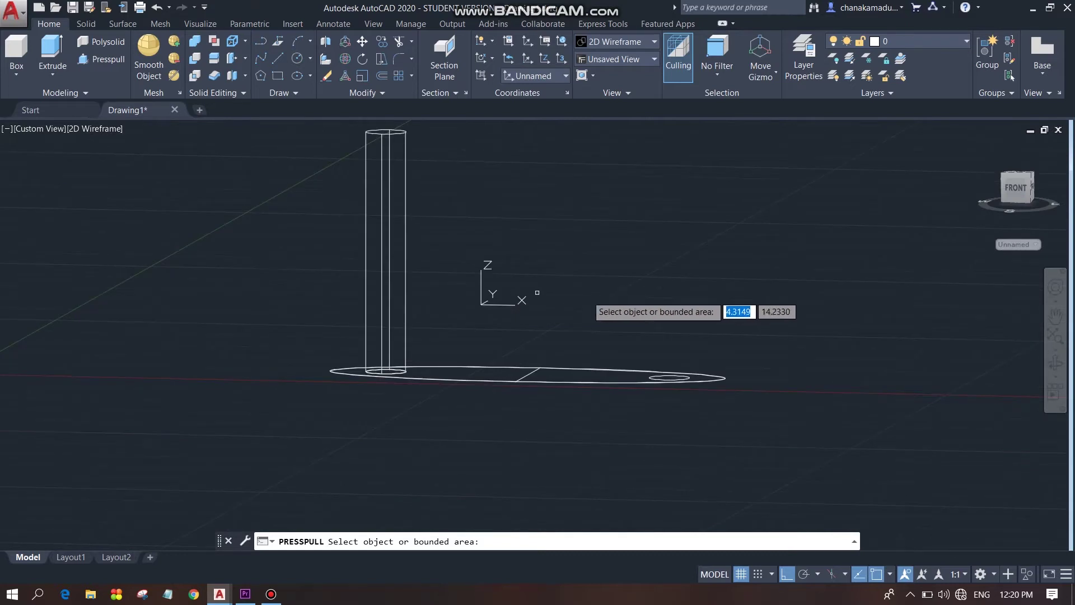
scroll(631, 377, down, 1)
scroll(608, 334, down, 1)
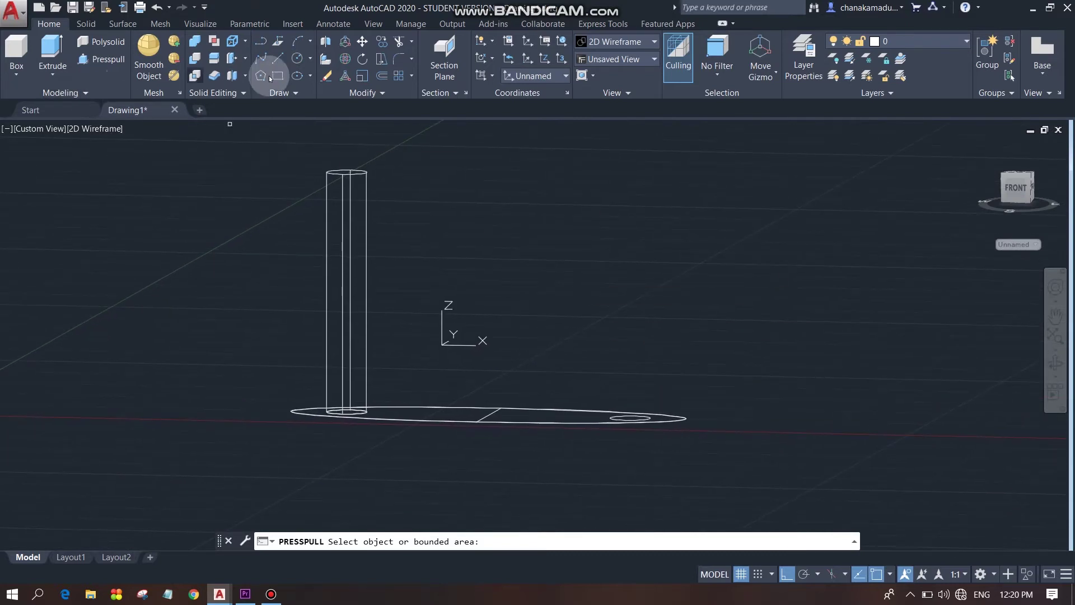
click(634, 417)
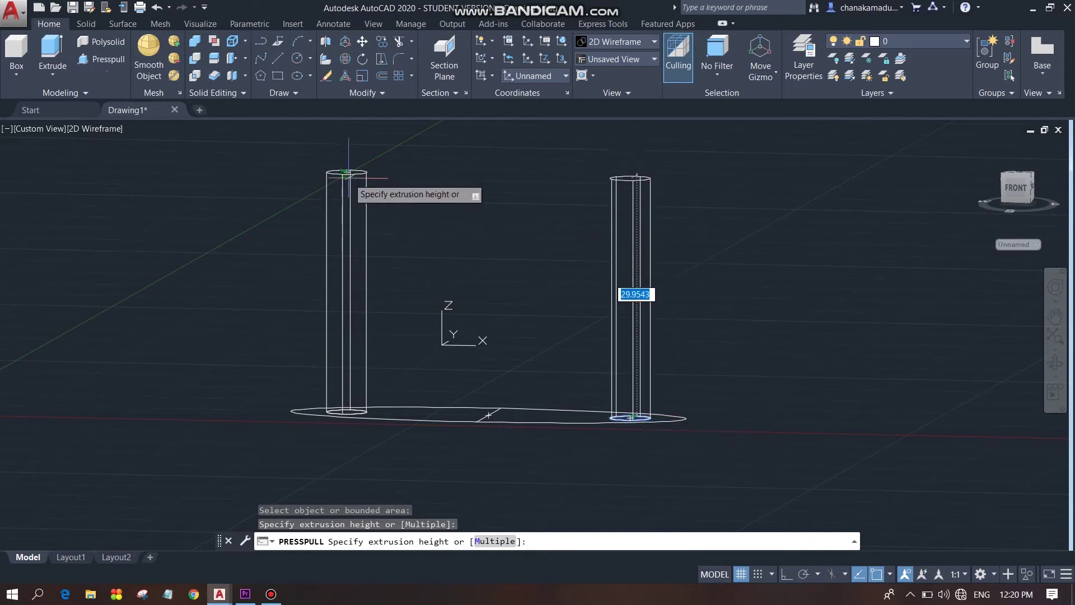
click(347, 173)
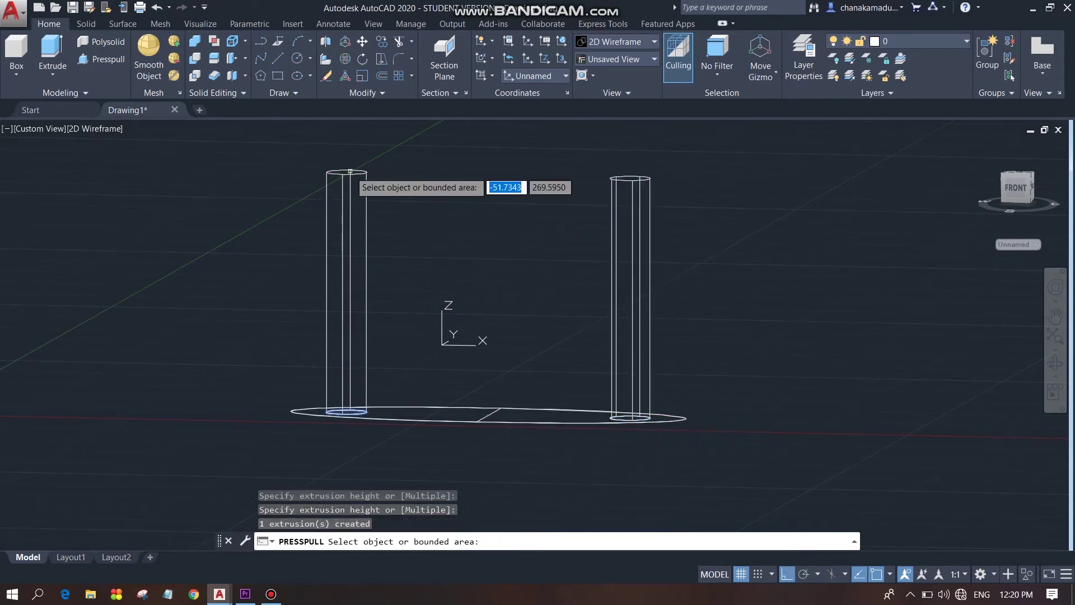
scroll(649, 202, up, 2)
shift+middle_drag(657, 234, 682, 228)
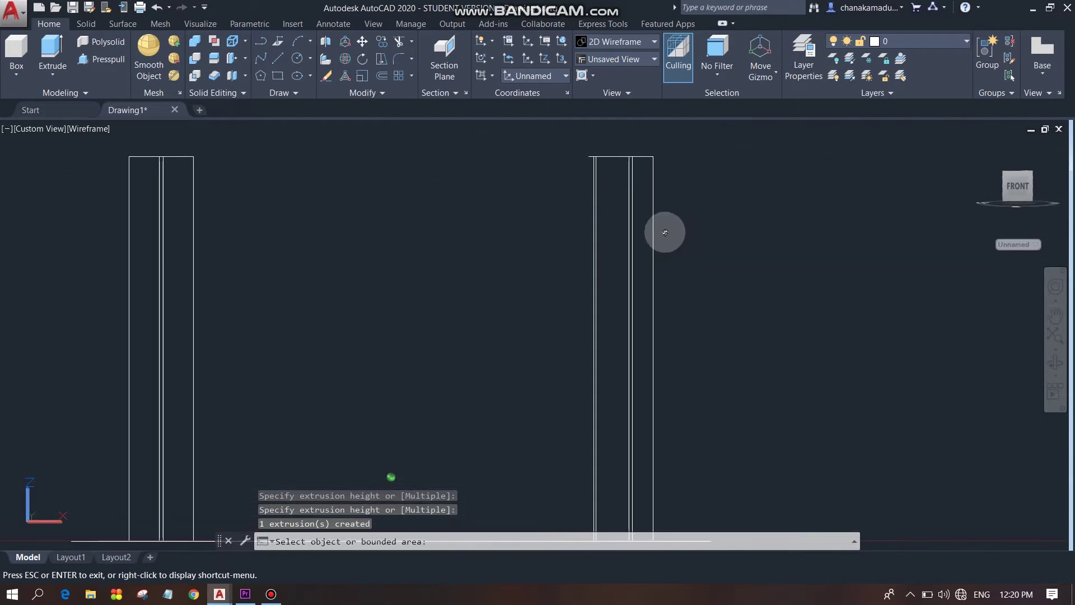
shift+middle_drag(682, 228, 710, 267)
scroll(596, 331, down, 3)
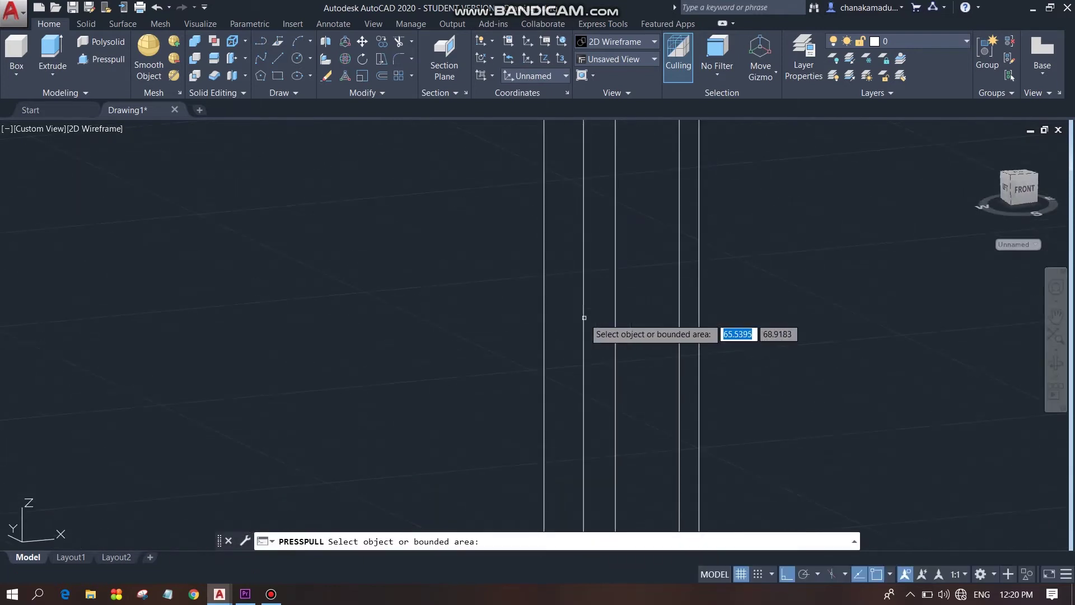
scroll(597, 330, down, 3)
middle_drag(613, 353, 650, 310)
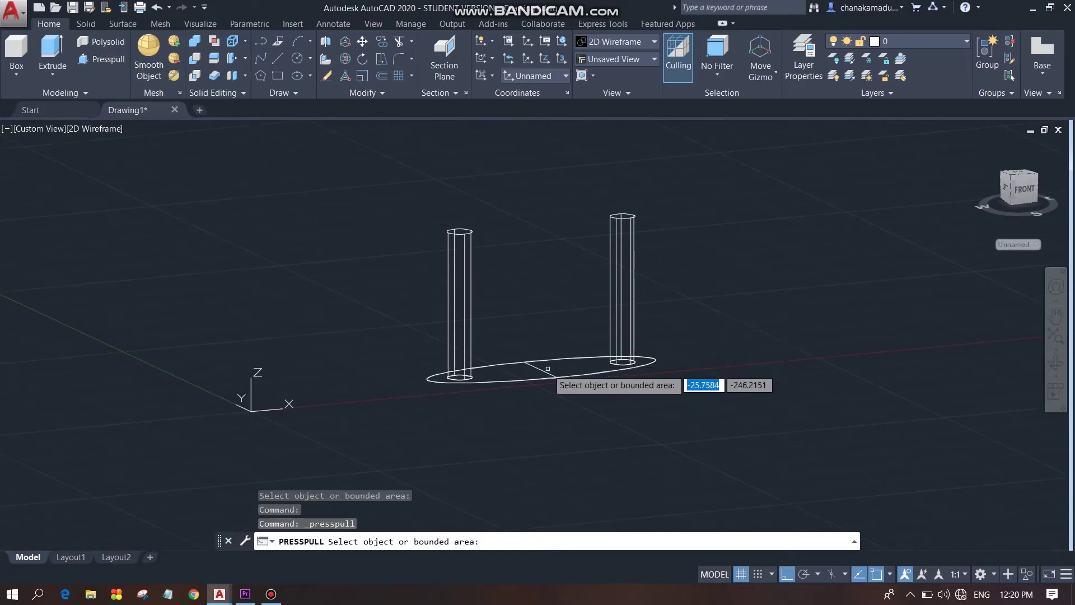
Press-pull both halves of the ellipse 5 units into a base slab.
click(569, 371)
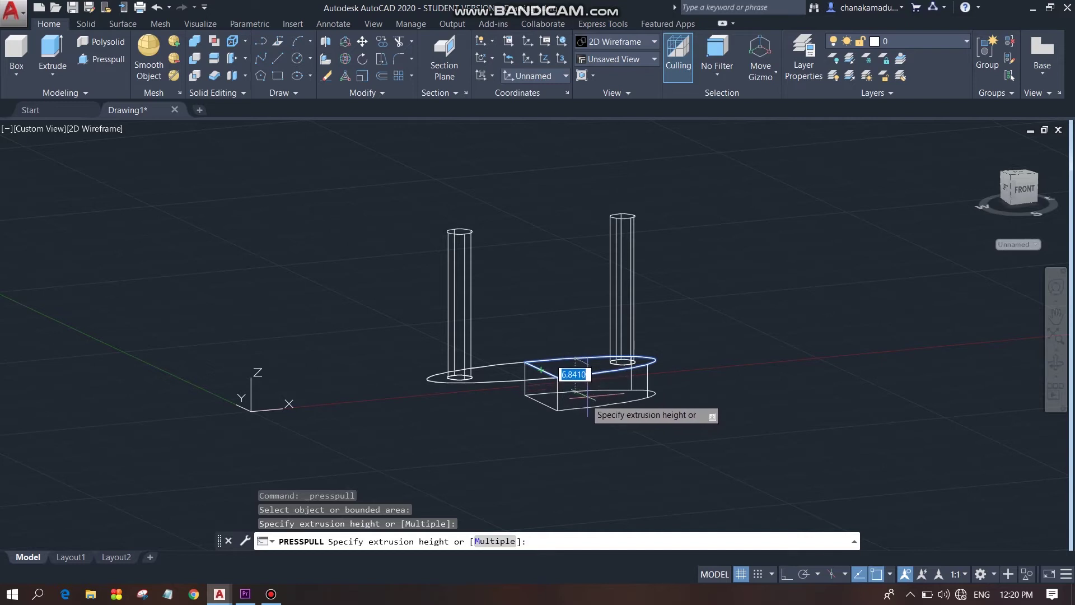
text(5)
key(Return)
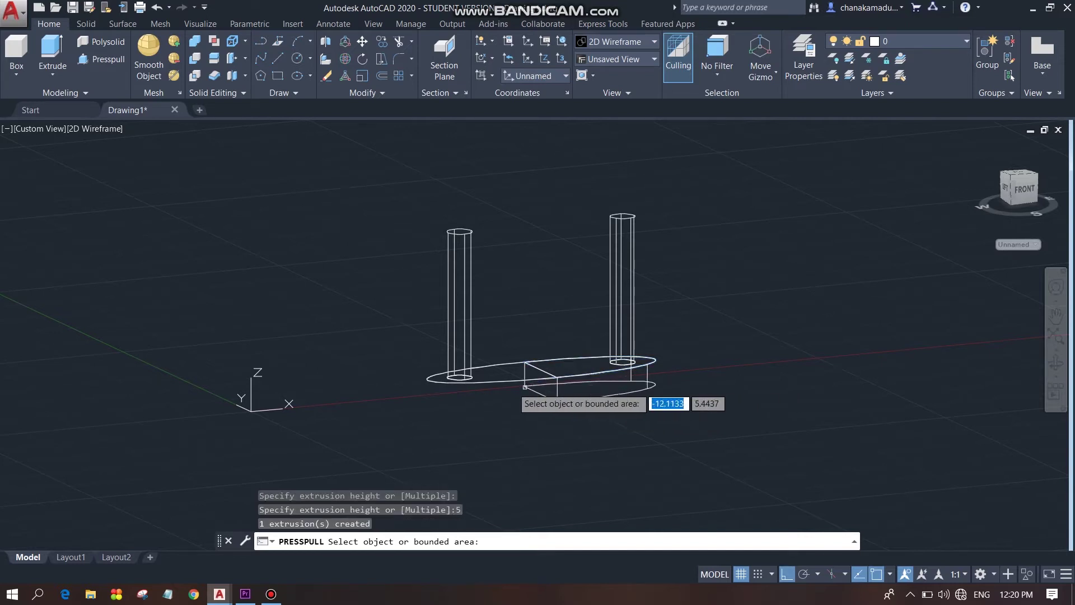
click(505, 380)
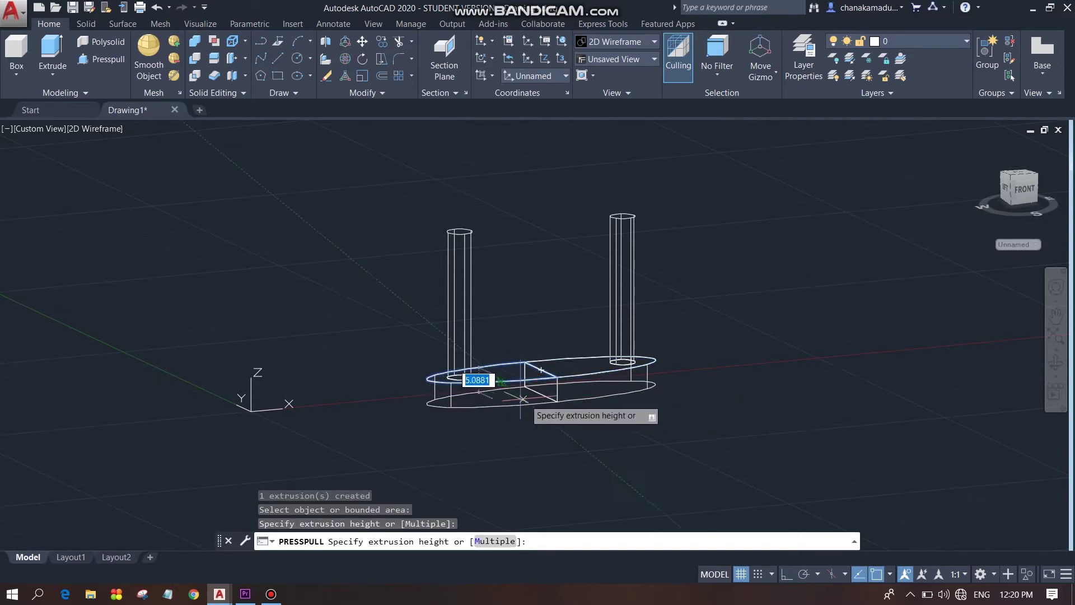
click(557, 396)
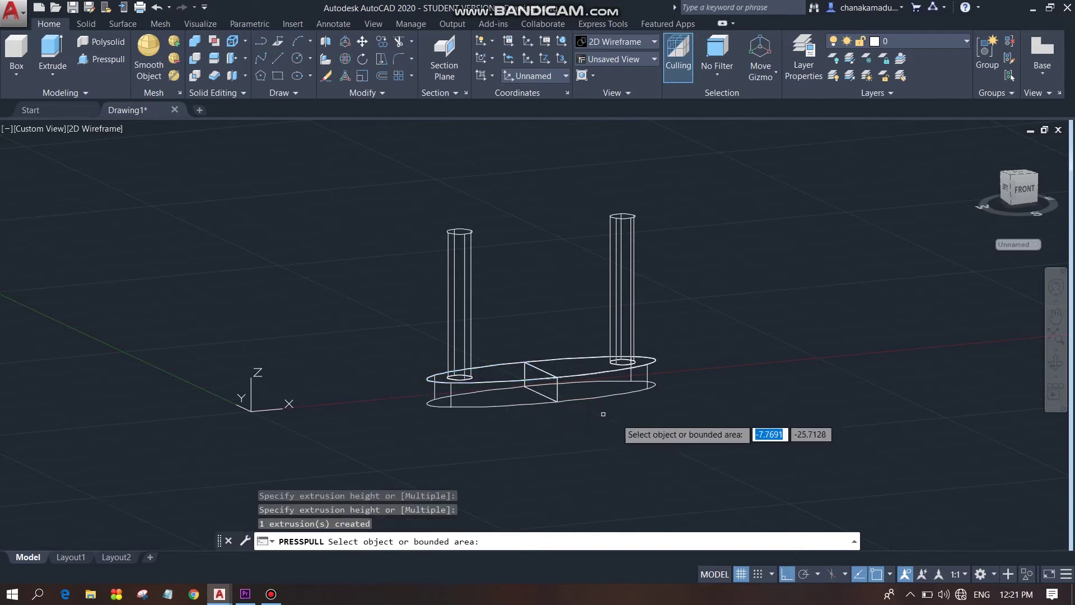
mouse_move(644, 414)
middle_down()
mouse_move(576, 396)
mouse_move(680, 409)
mouse_move(648, 436)
mouse_move(616, 404)
middle_up()
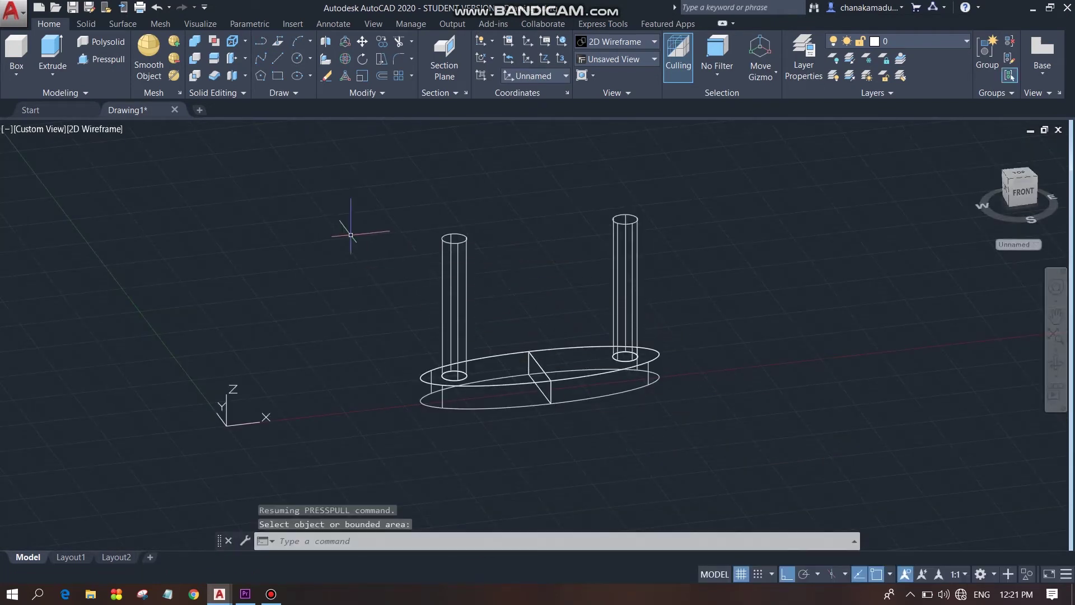
Window-select the whole model, both posts and the base slab.
click(309, 165)
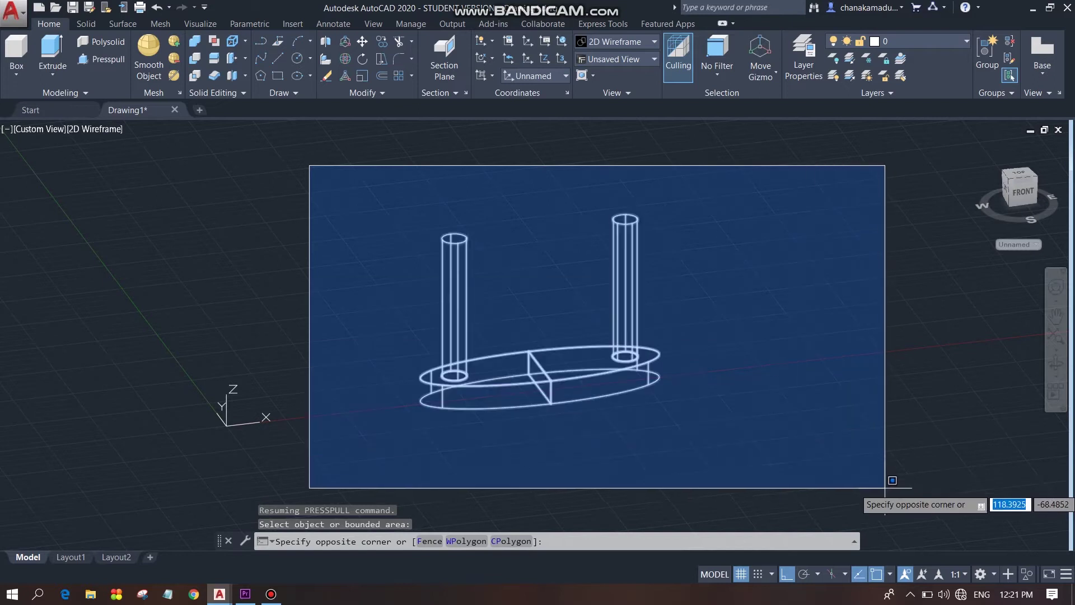
click(888, 462)
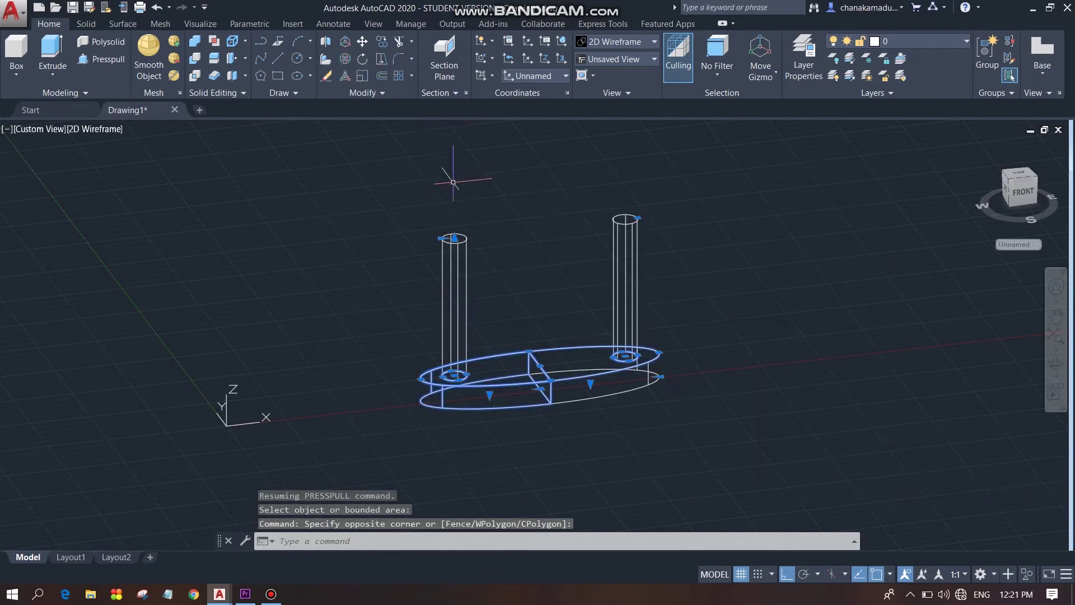
key(Escape)
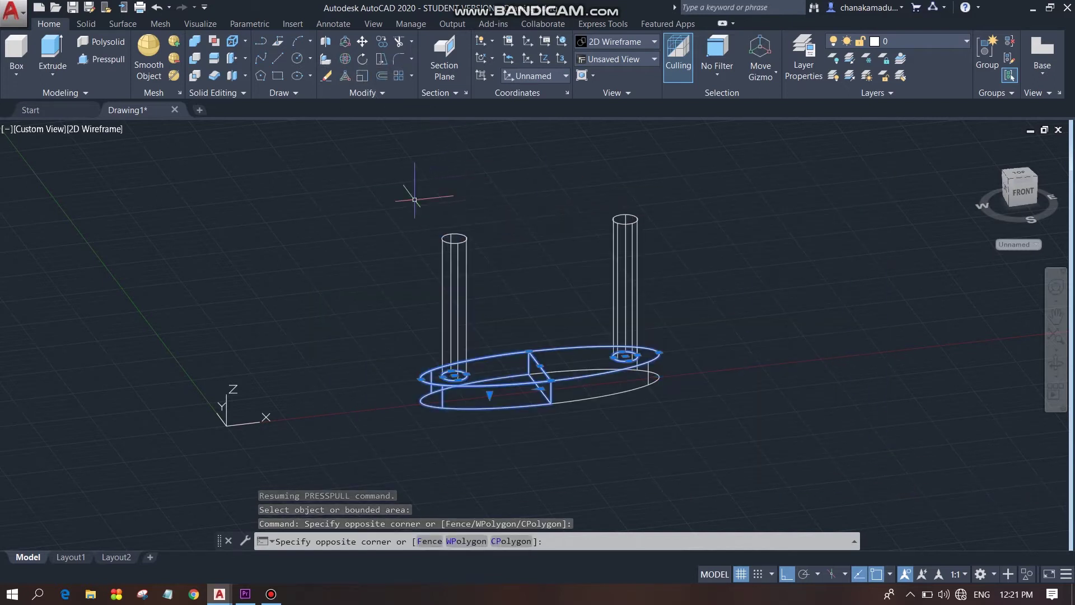
key(Escape)
click(346, 182)
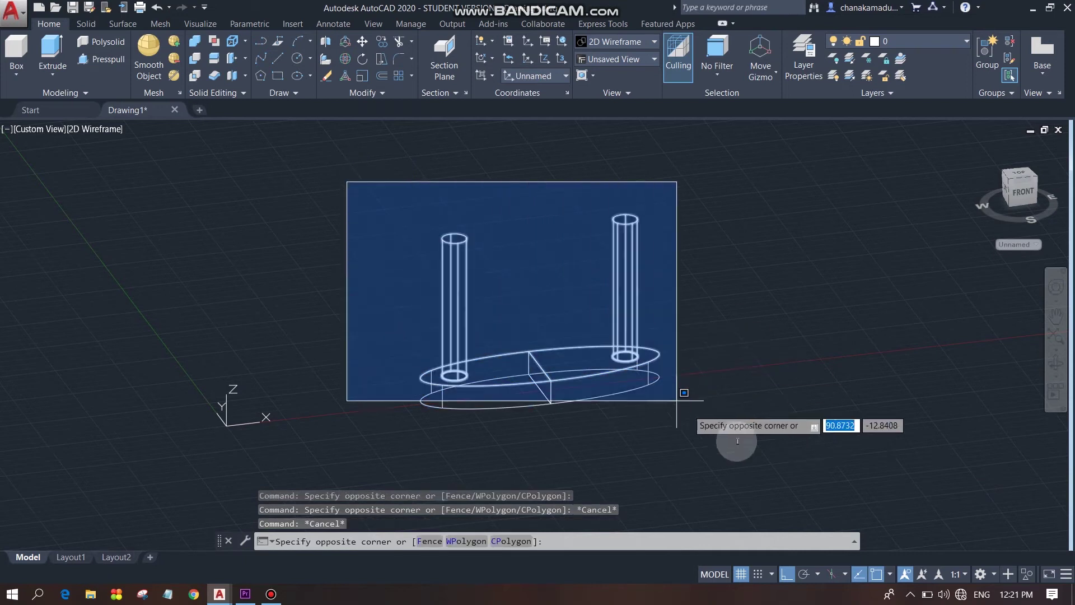
click(782, 472)
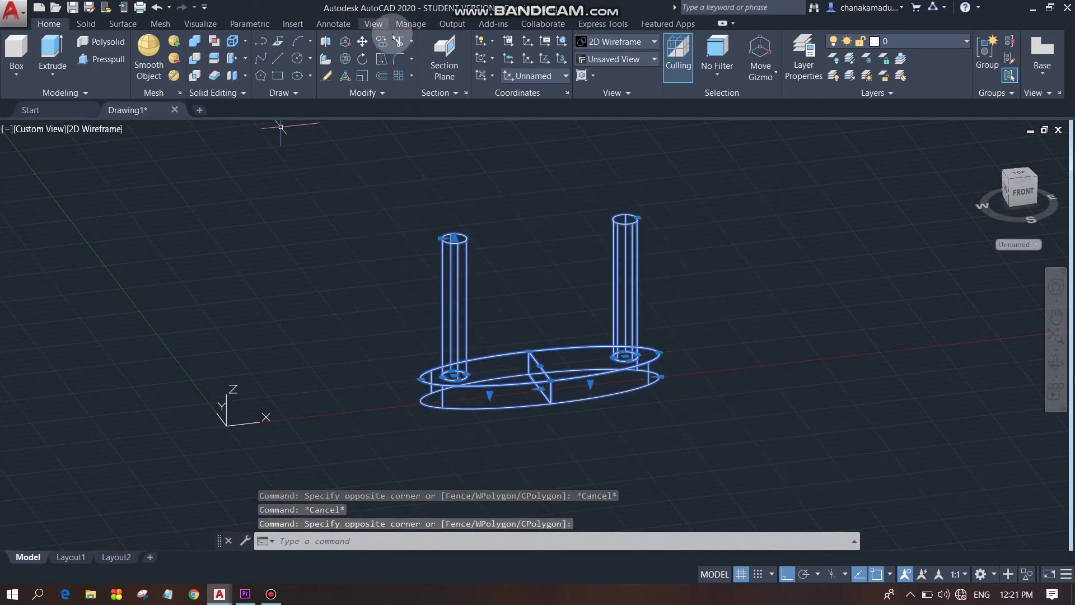
Copy the selected post-and-base assembly to the right of the original.
click(387, 46)
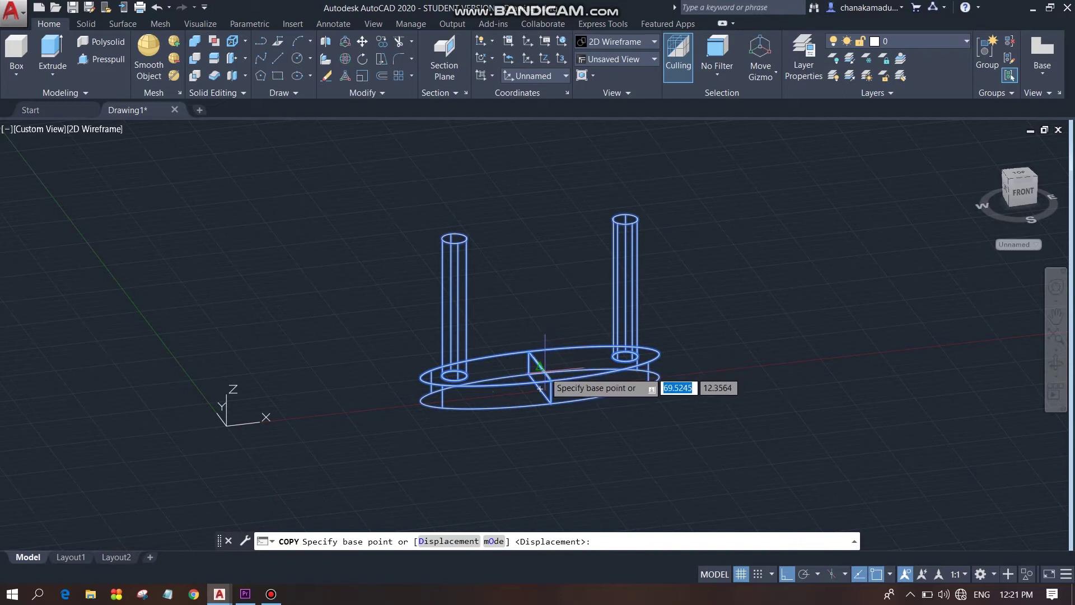
click(540, 366)
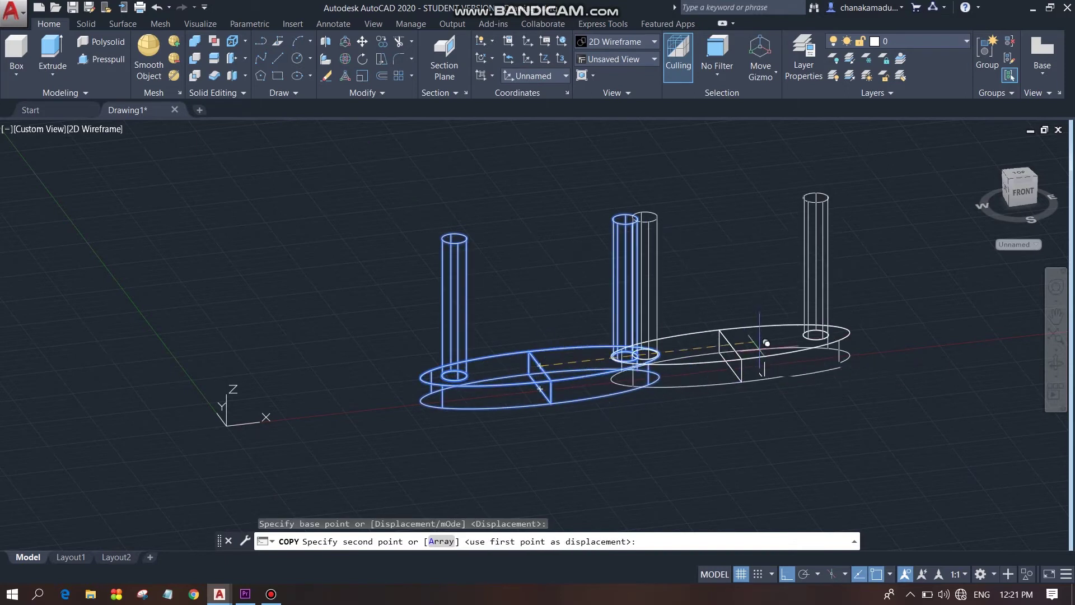
click(859, 383)
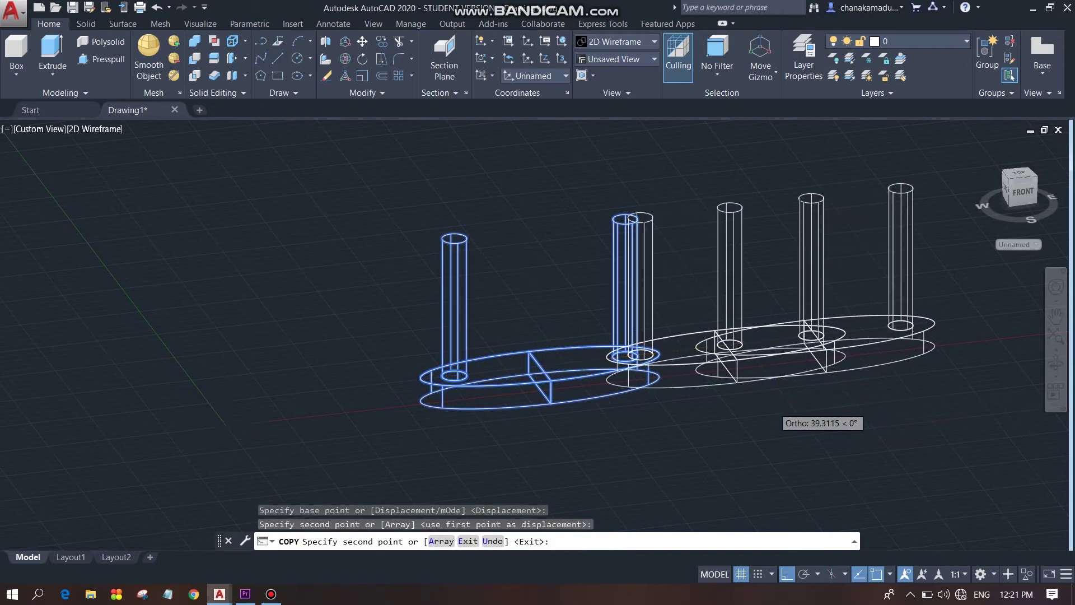
scroll(784, 406, down, 3)
scroll(780, 400, up, 3)
key(Escape)
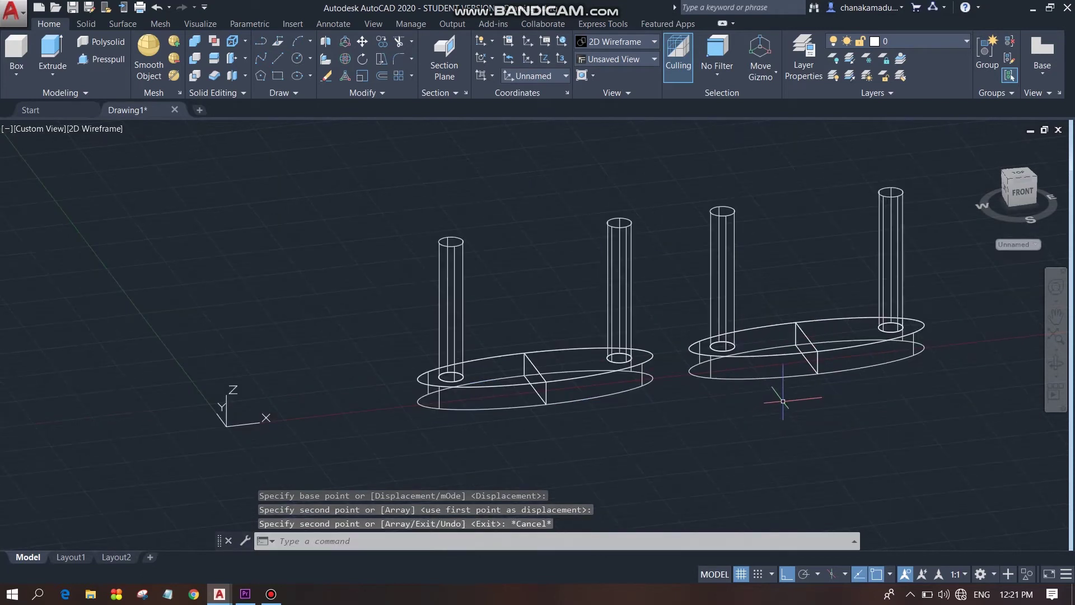
click(341, 62)
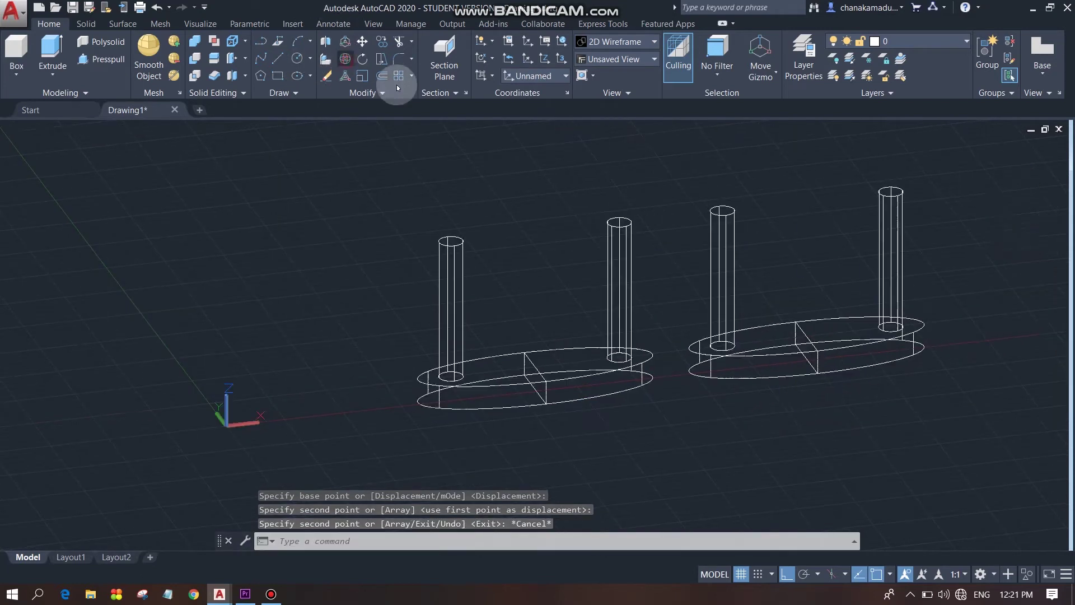
Rotate the copied assembly 90 degrees in 3D about a picked pivot point.
click(641, 163)
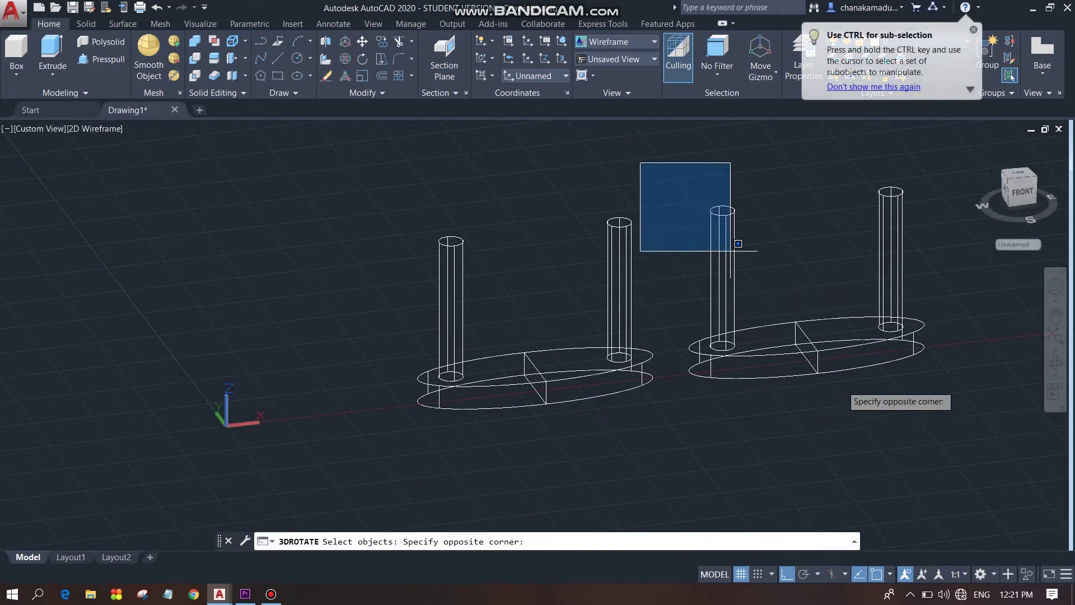
click(987, 433)
key(Return)
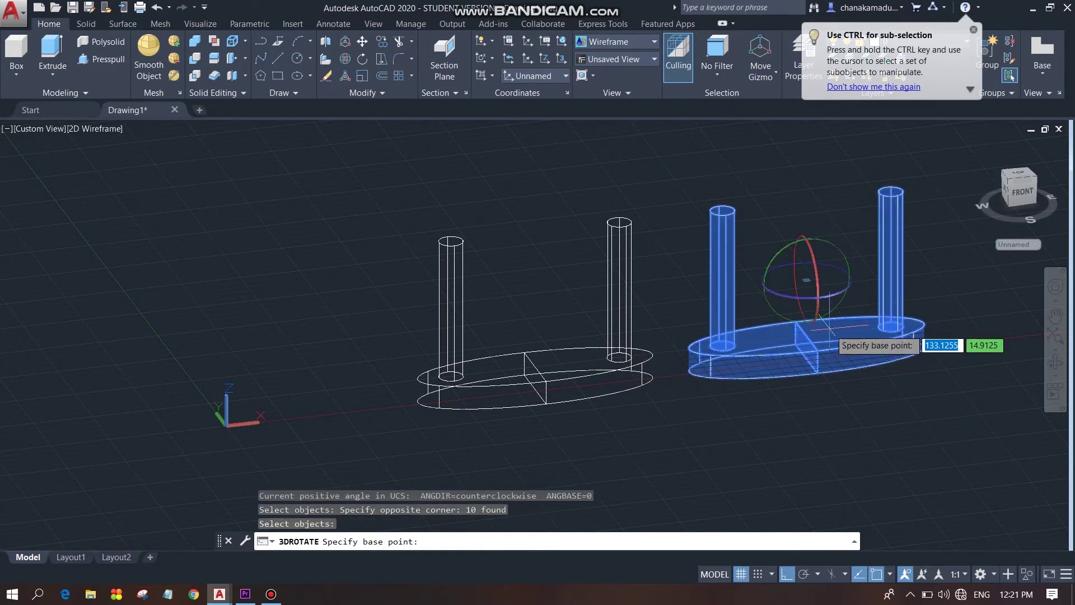
click(830, 298)
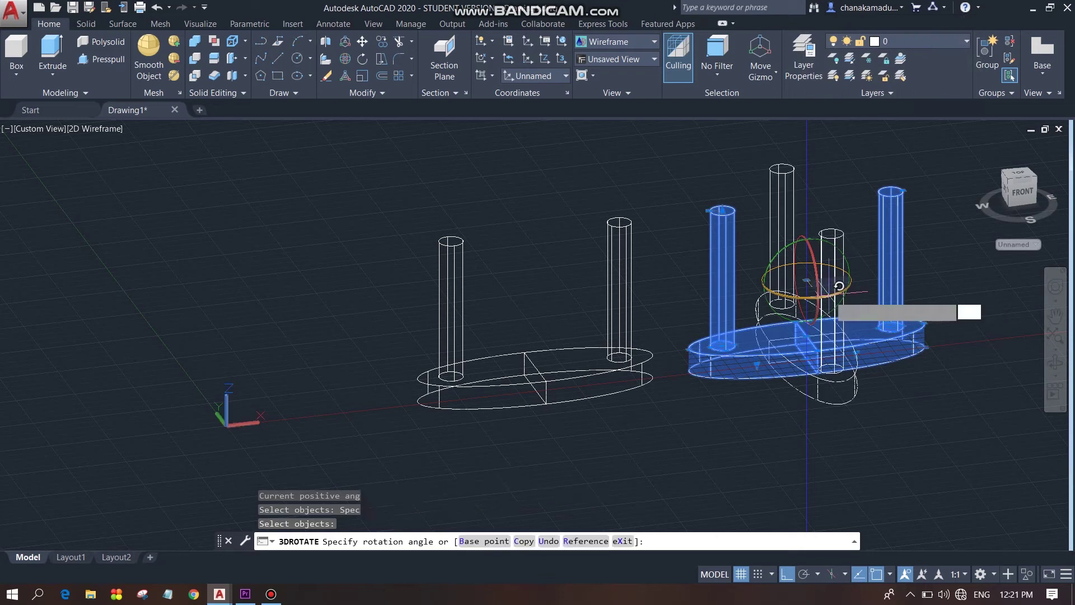
text(90)
key(Return)
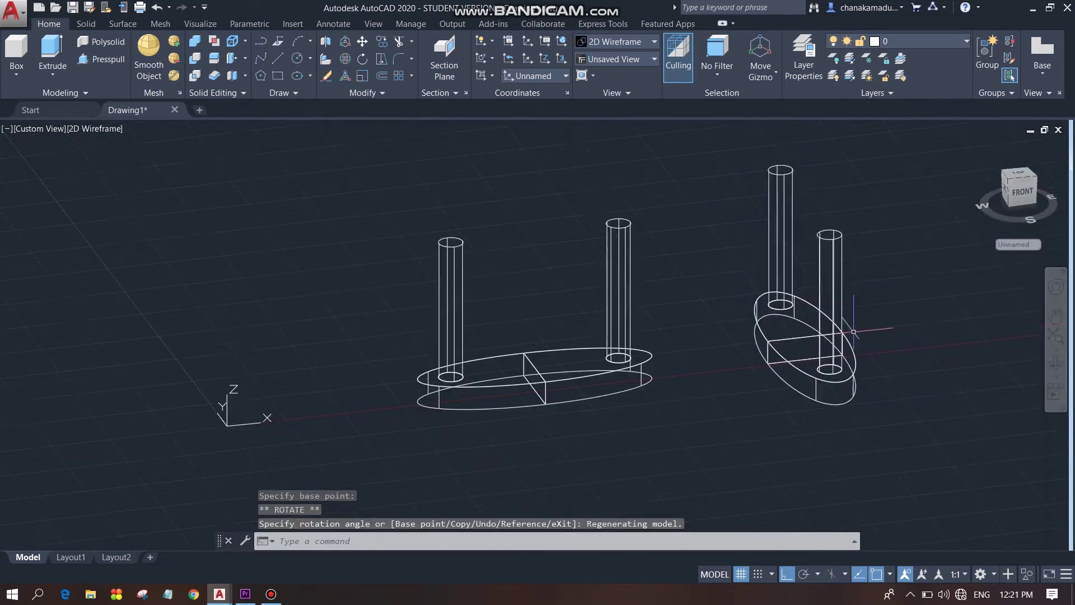
scroll(854, 335, down, 2)
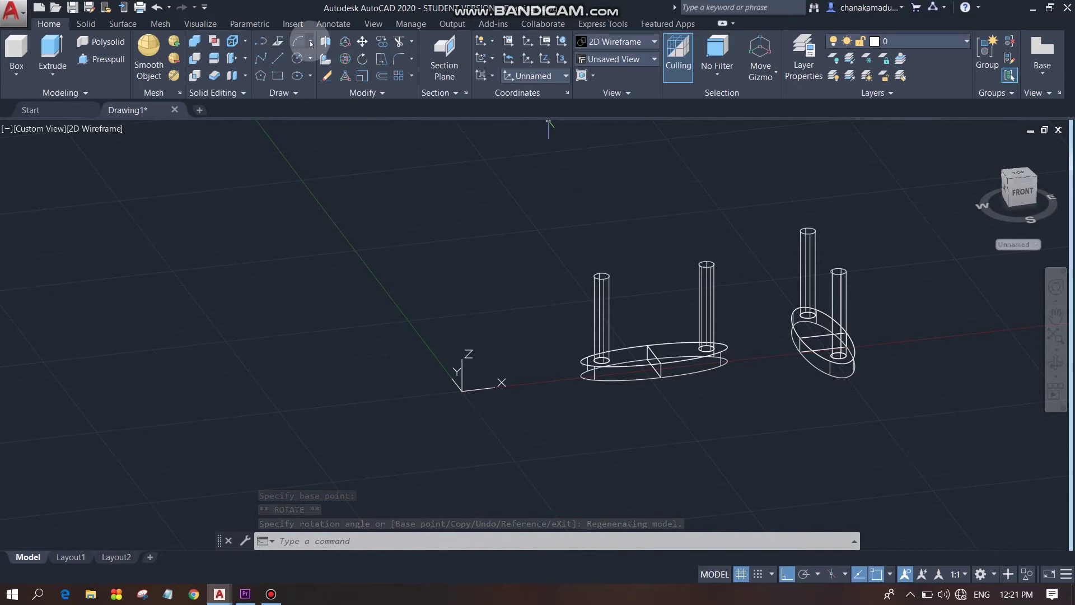
Move the rotated assembly onto the first slab's centre so the two slabs cross.
click(363, 48)
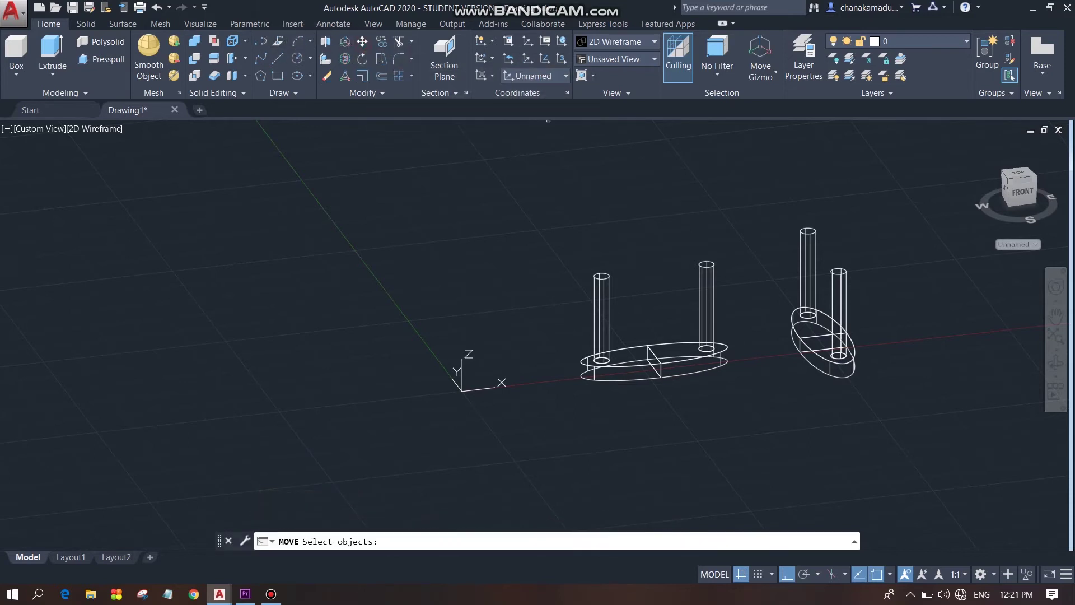
scroll(823, 333, up, 4)
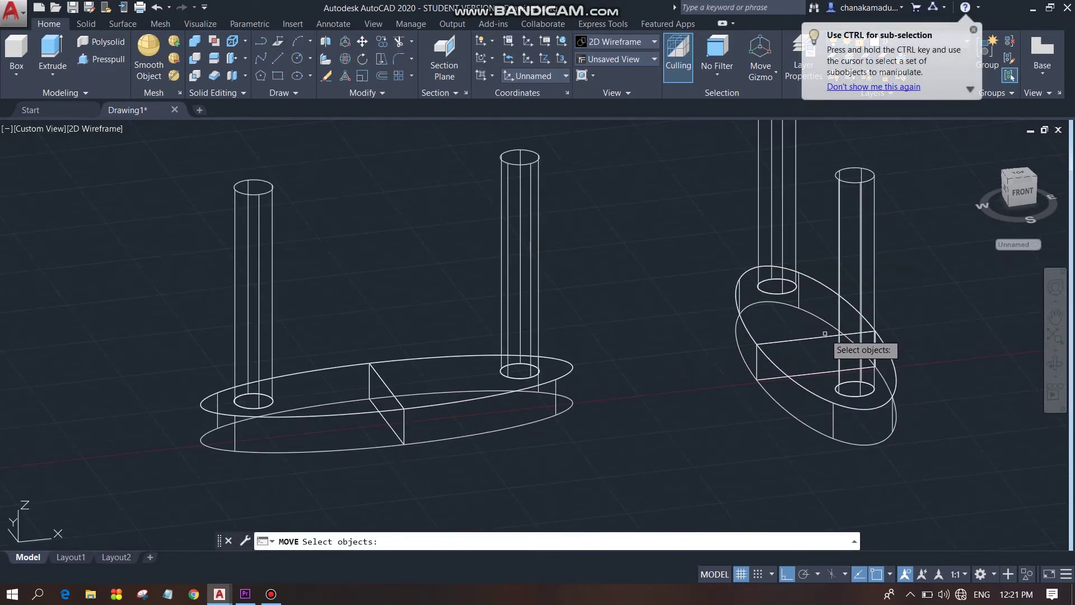
scroll(716, 288, down, 4)
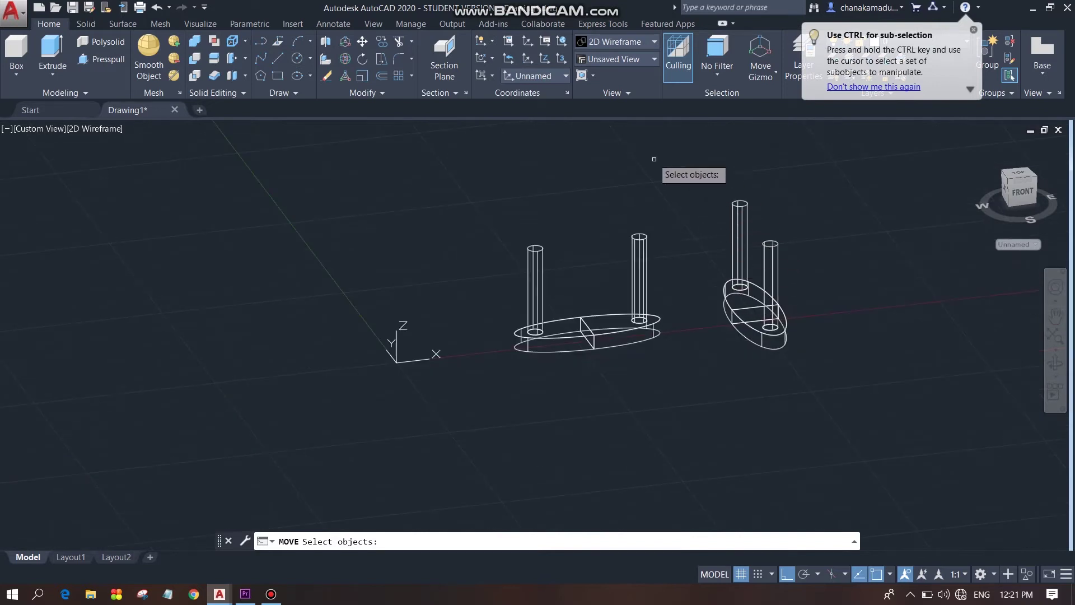
click(654, 159)
click(922, 405)
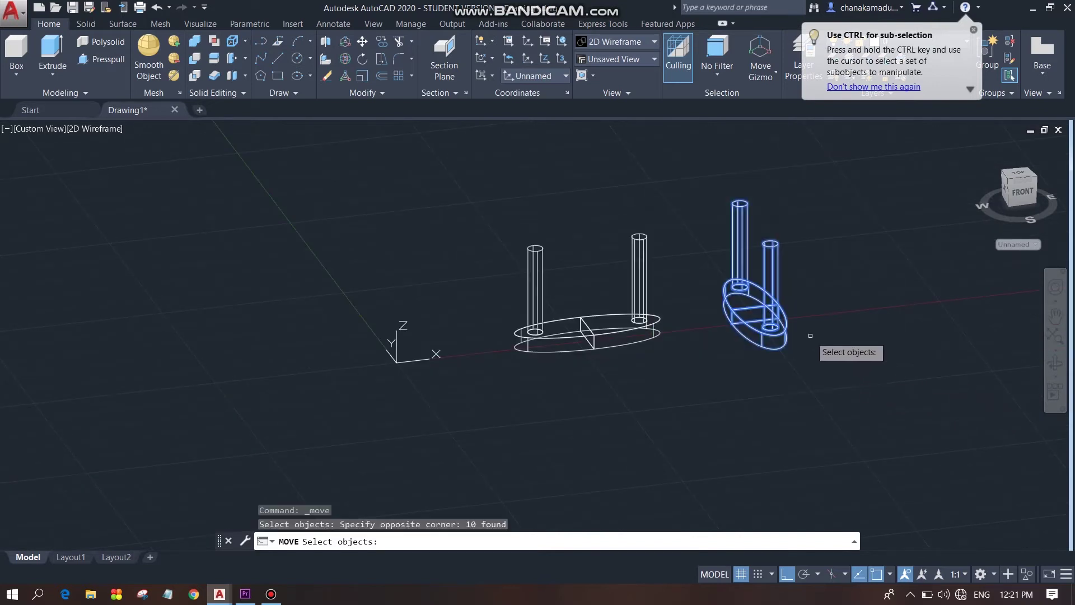
key(Return)
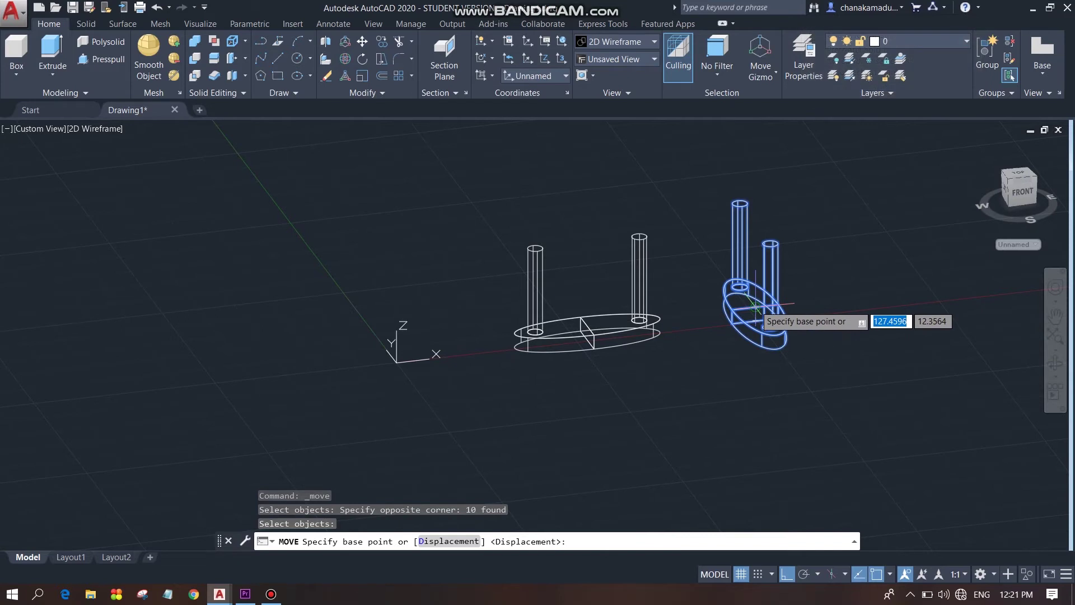
click(755, 307)
click(597, 315)
scroll(616, 325, up, 2)
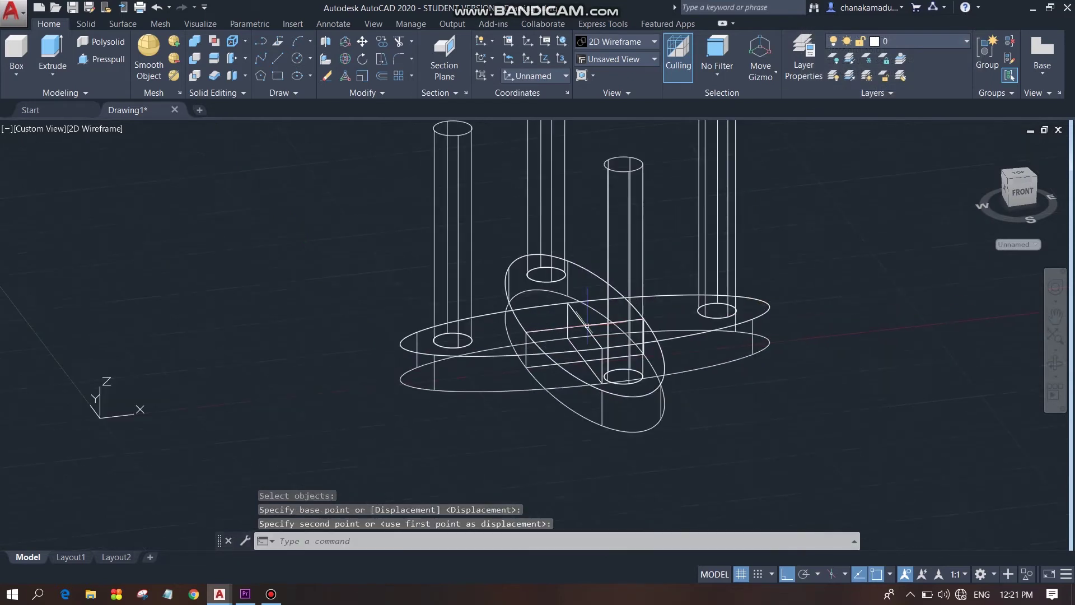
scroll(672, 347, up, 5)
scroll(698, 365, down, 4)
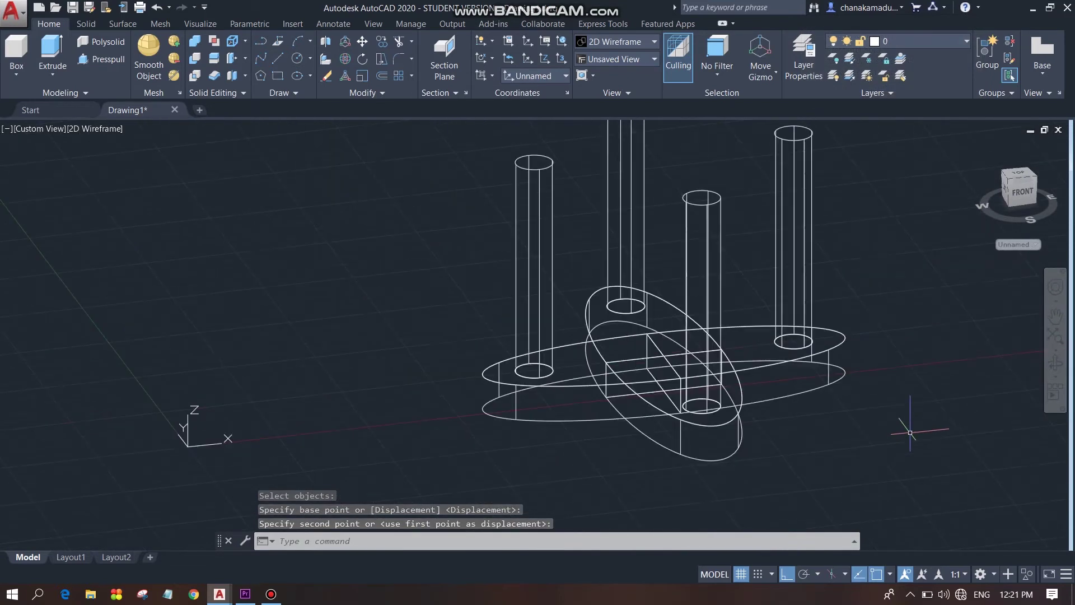
scroll(871, 415, down, 1)
scroll(809, 413, down, 1)
scroll(672, 408, down, 2)
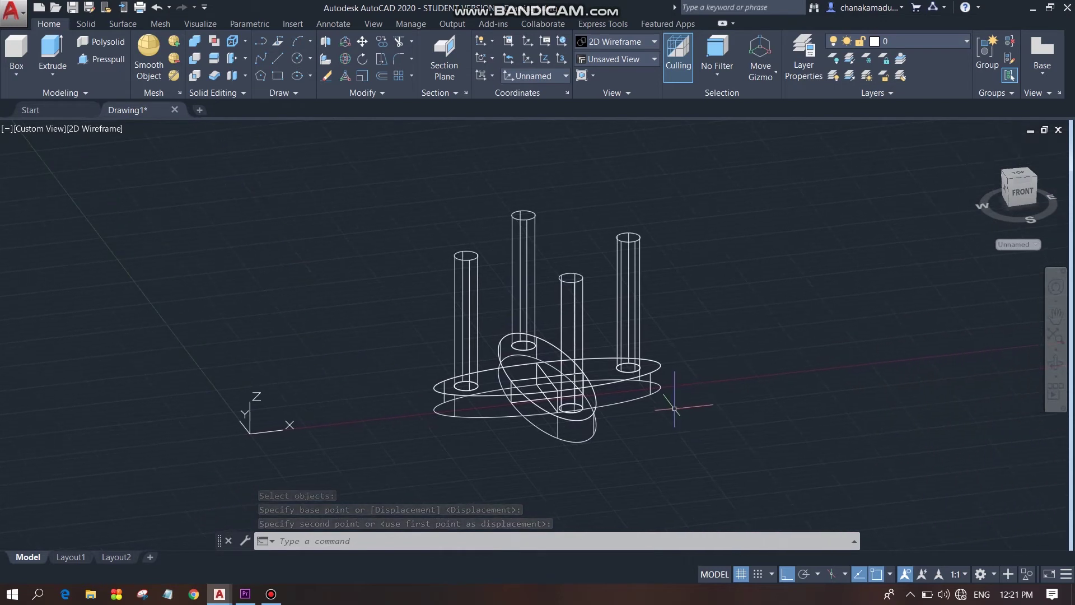
key(Escape)
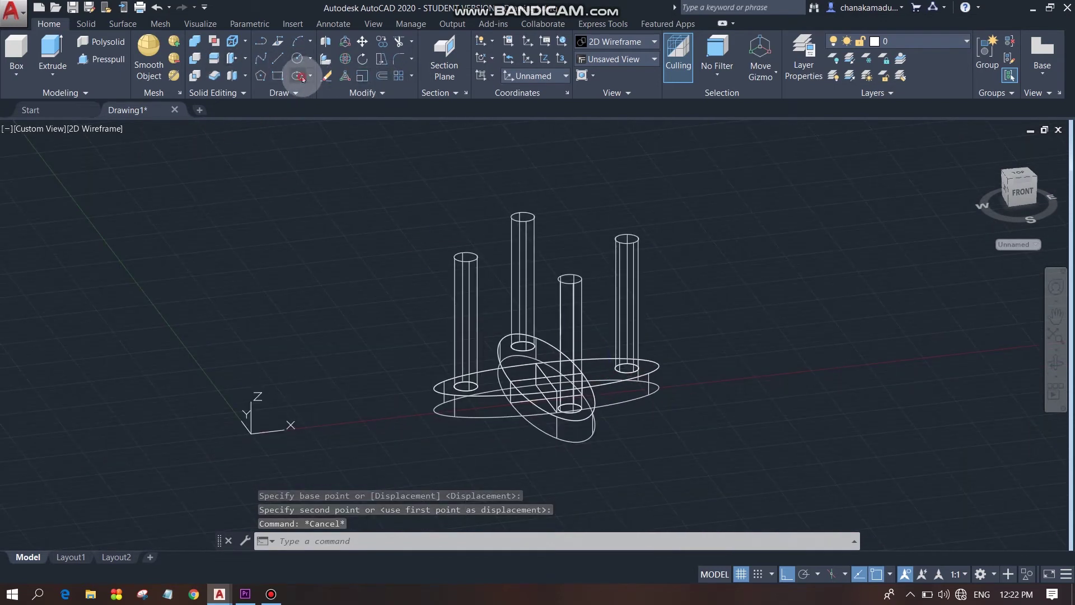
Draw a large tabletop ellipse centred above the base with a 40-unit other-axis distance.
click(301, 76)
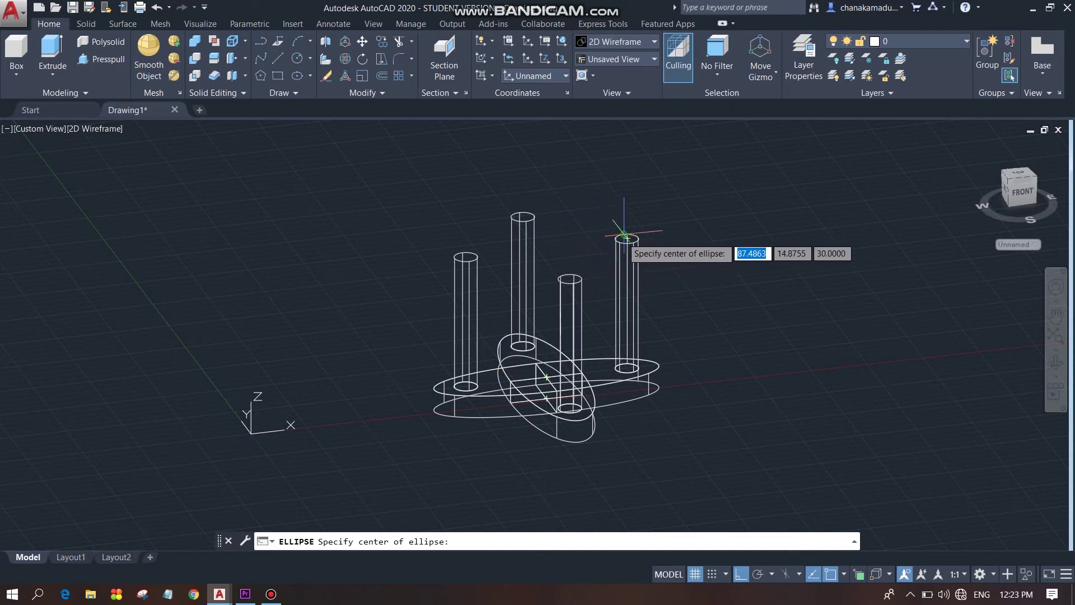
click(547, 247)
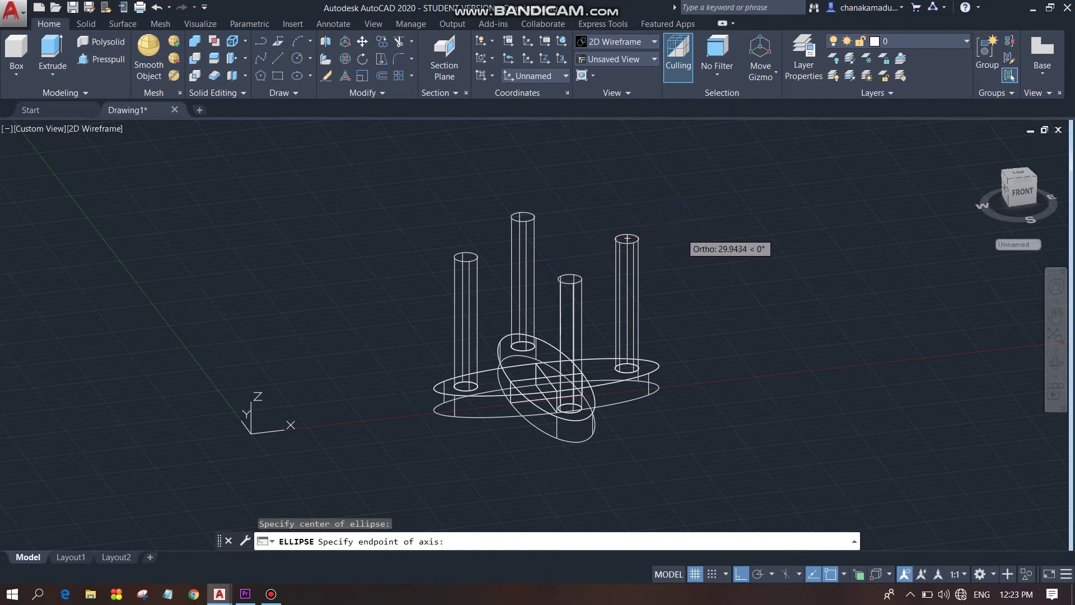
click(627, 239)
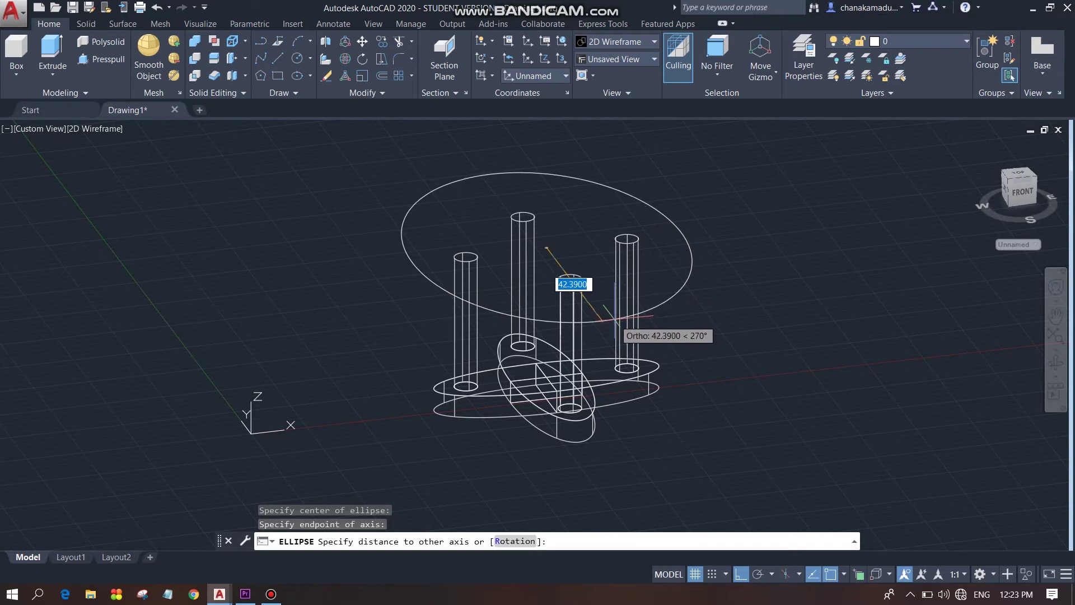
key(Return)
scroll(650, 431, up, 2)
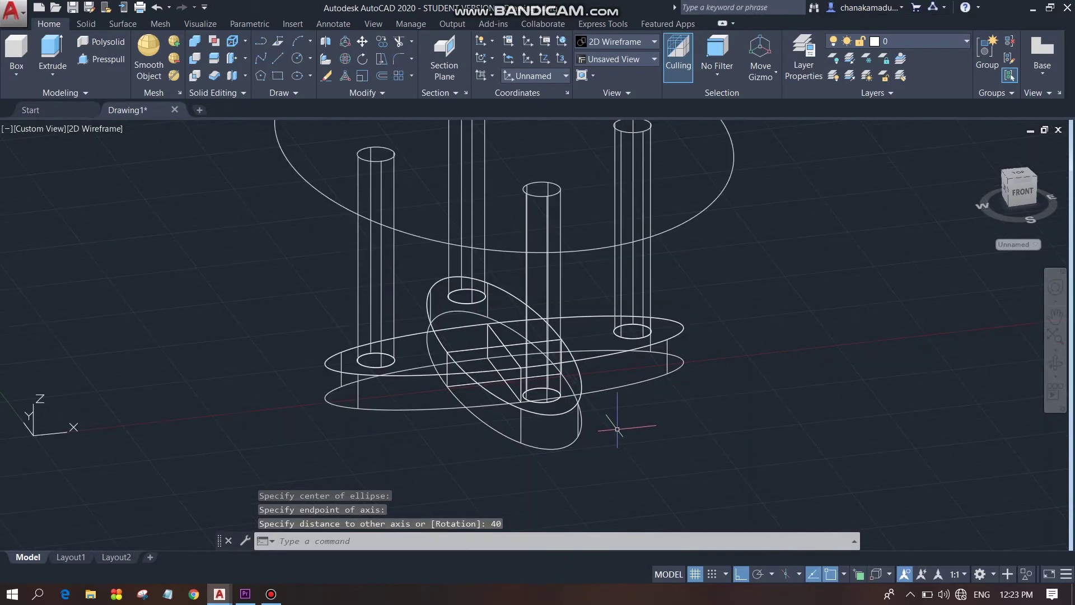
scroll(662, 427, down, 2)
mouse_move(744, 442)
shift+middle_down()
mouse_move(528, 396)
mouse_move(509, 409)
shift+middle_up()
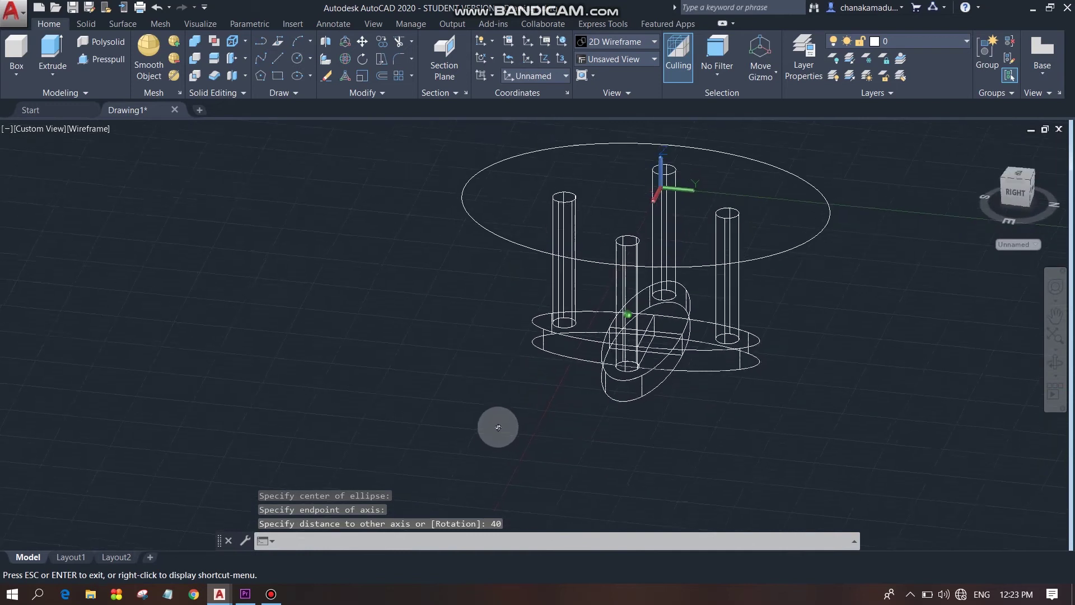
scroll(812, 207, up, 2)
scroll(812, 207, down, 2)
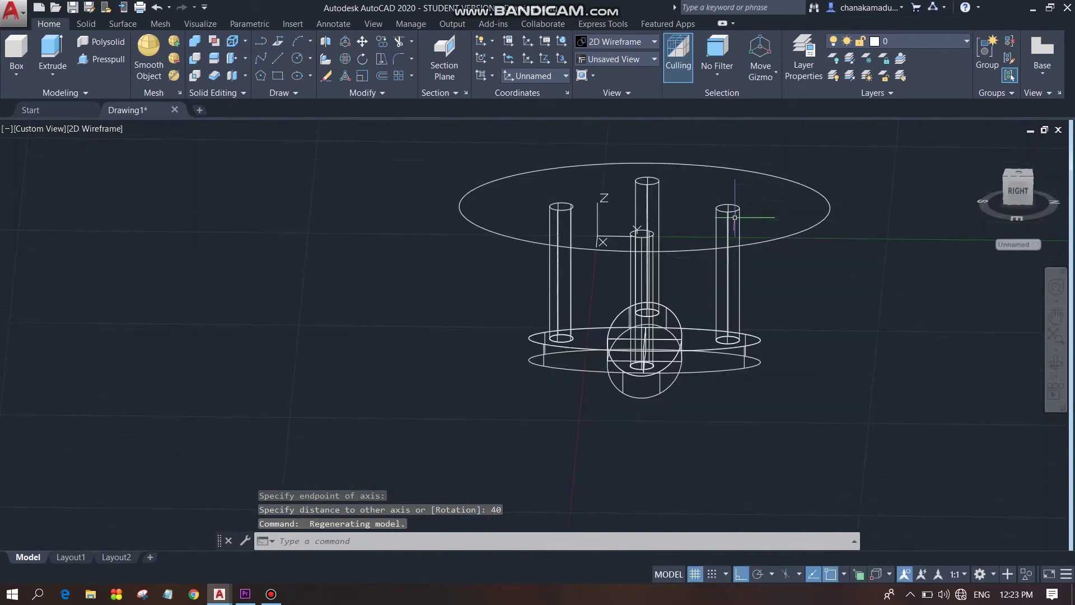
middle_drag(804, 205, 599, 287)
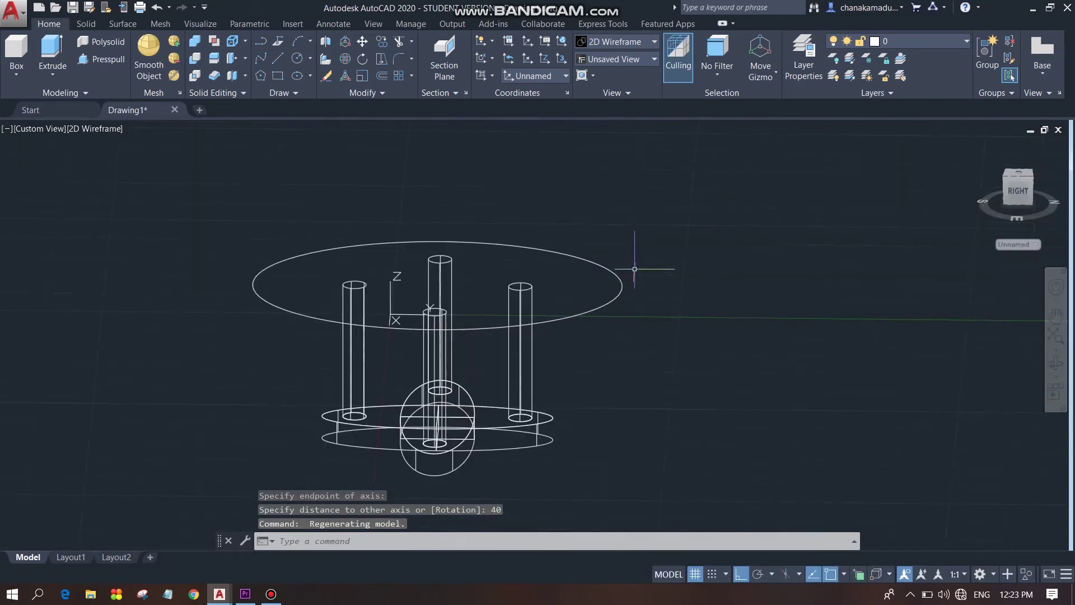
Presspull the elliptical tabletop up 4 units into a solid slab above the posts.
click(103, 57)
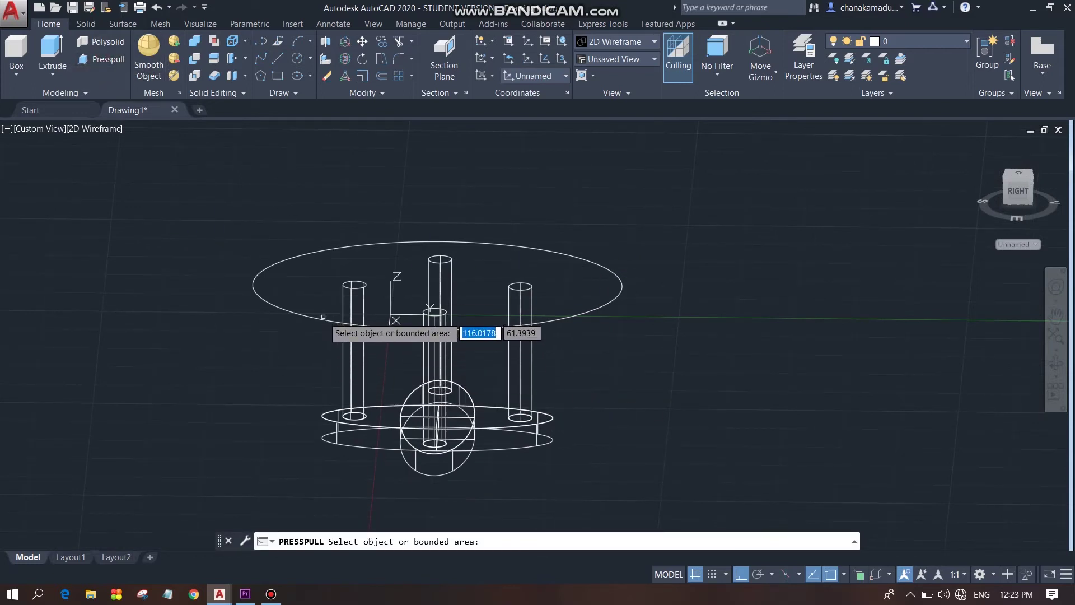
click(323, 317)
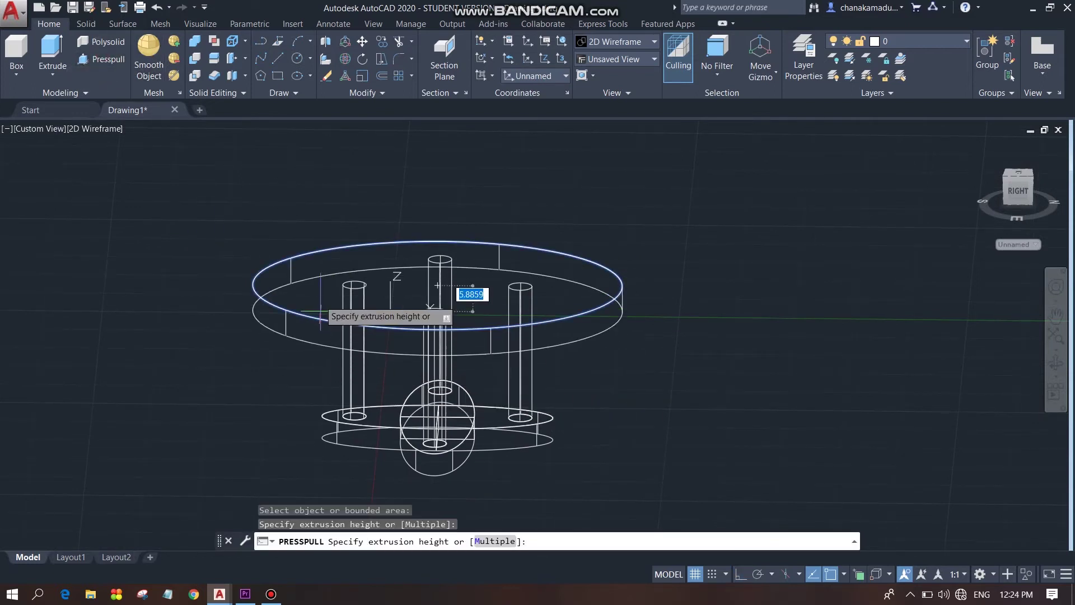
click(315, 272)
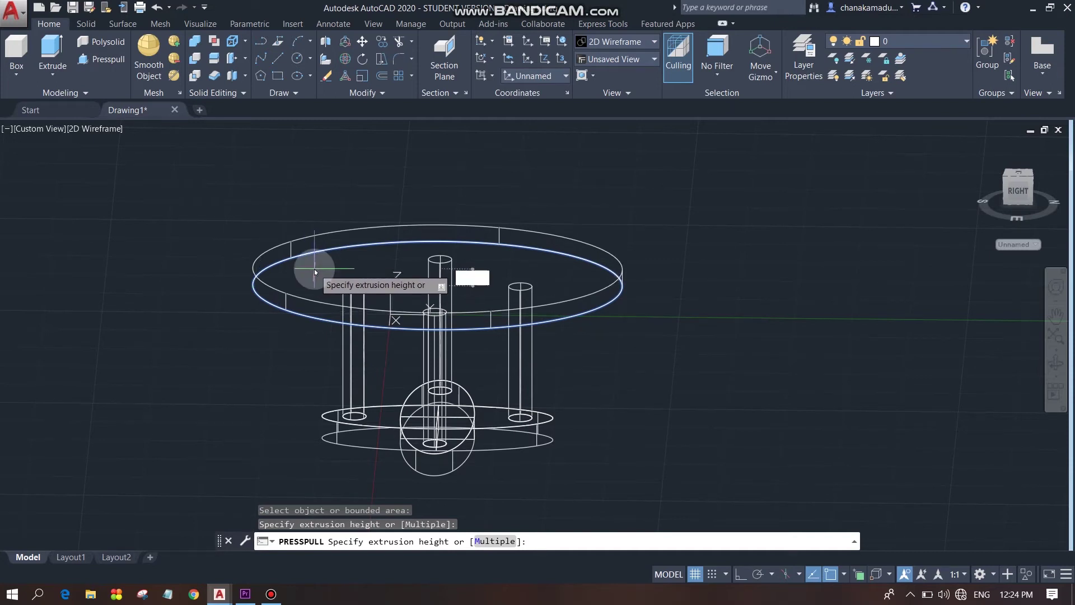
text(4)
key(Return)
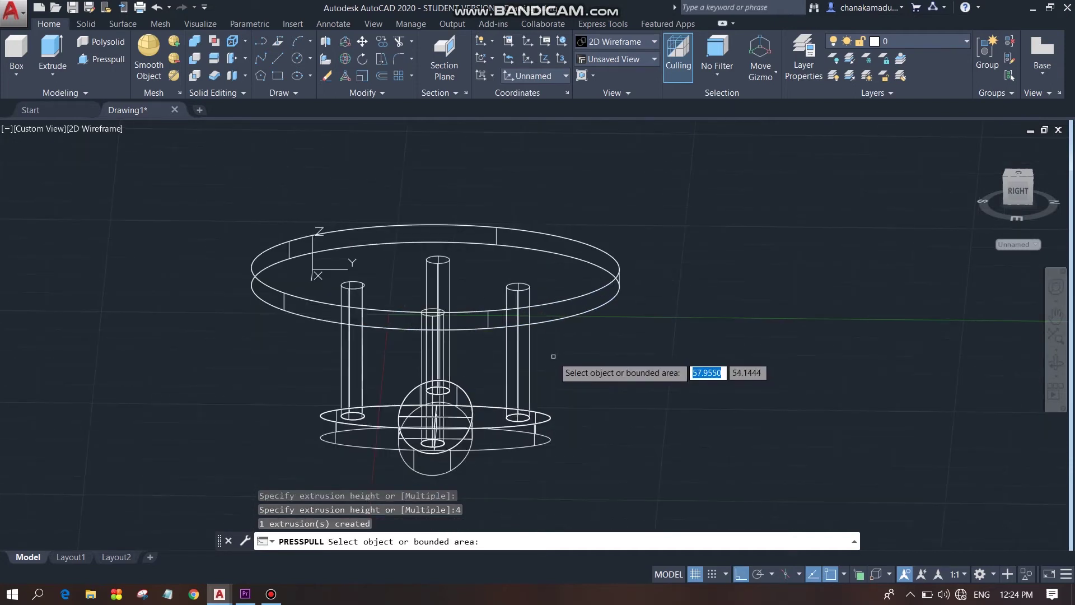
mouse_move(616, 374)
shift+middle_down()
mouse_move(771, 363)
mouse_move(560, 373)
shift+middle_up()
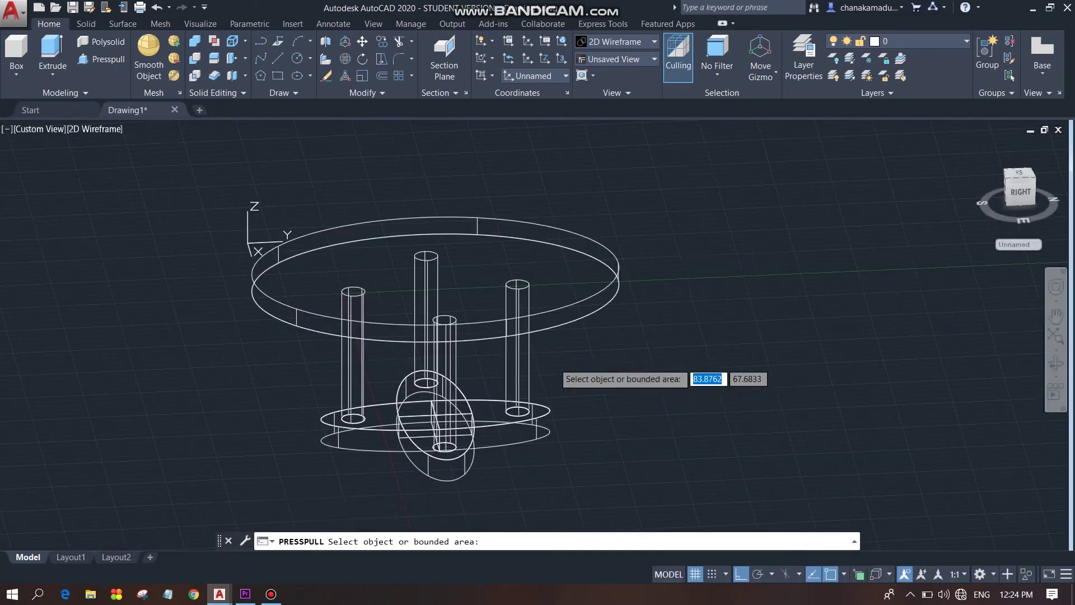
scroll(541, 354, up, 2)
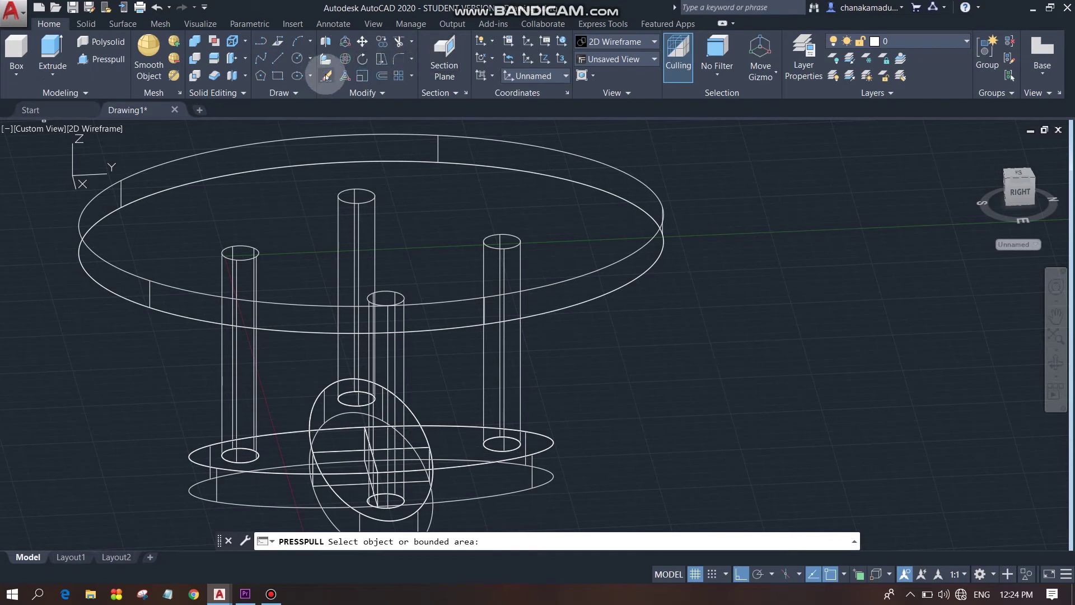
Fillet the tabletop's upper and lower rim edges with a 1.5 radius.
click(97, 26)
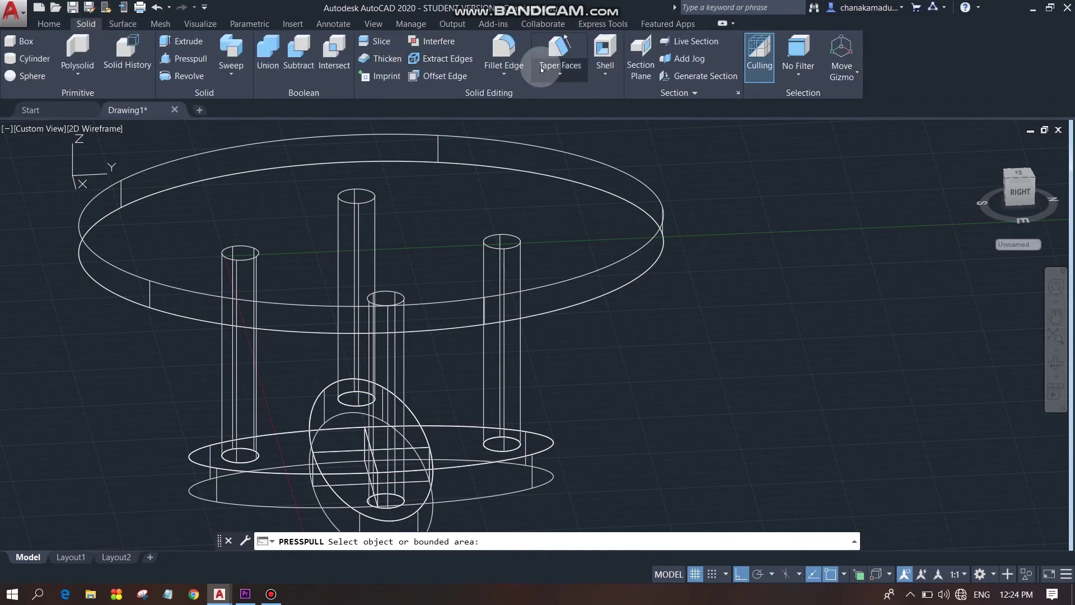
click(504, 49)
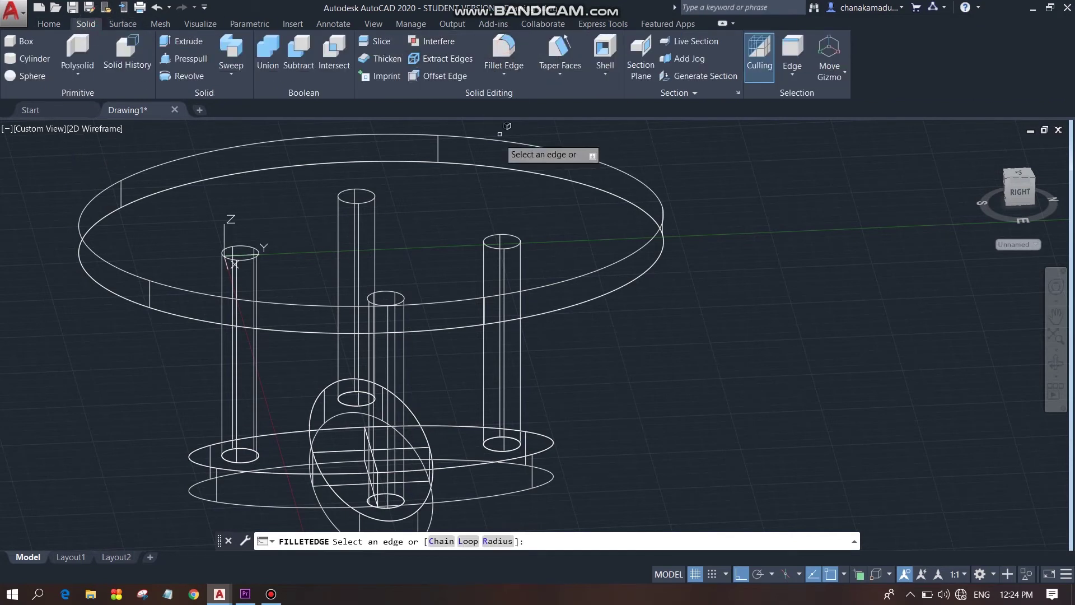
click(610, 266)
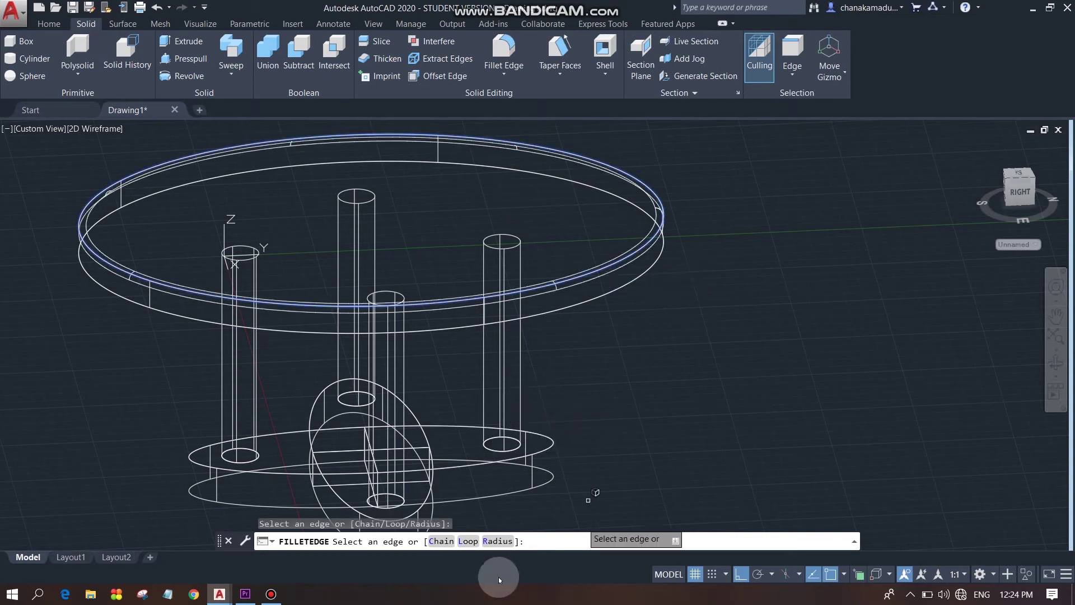
click(497, 541)
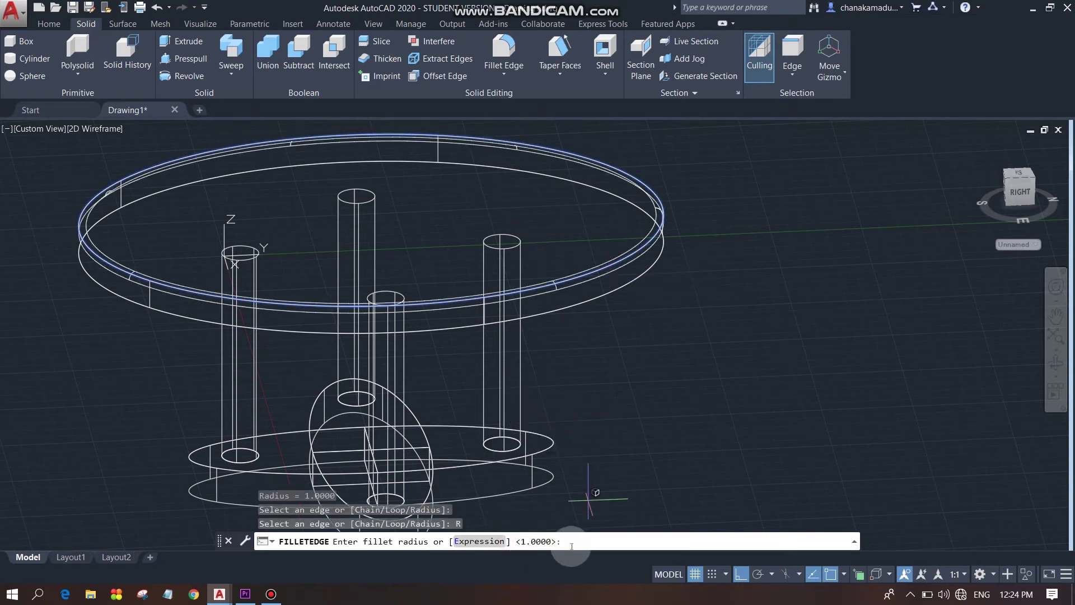
text(1.5)
key(Return)
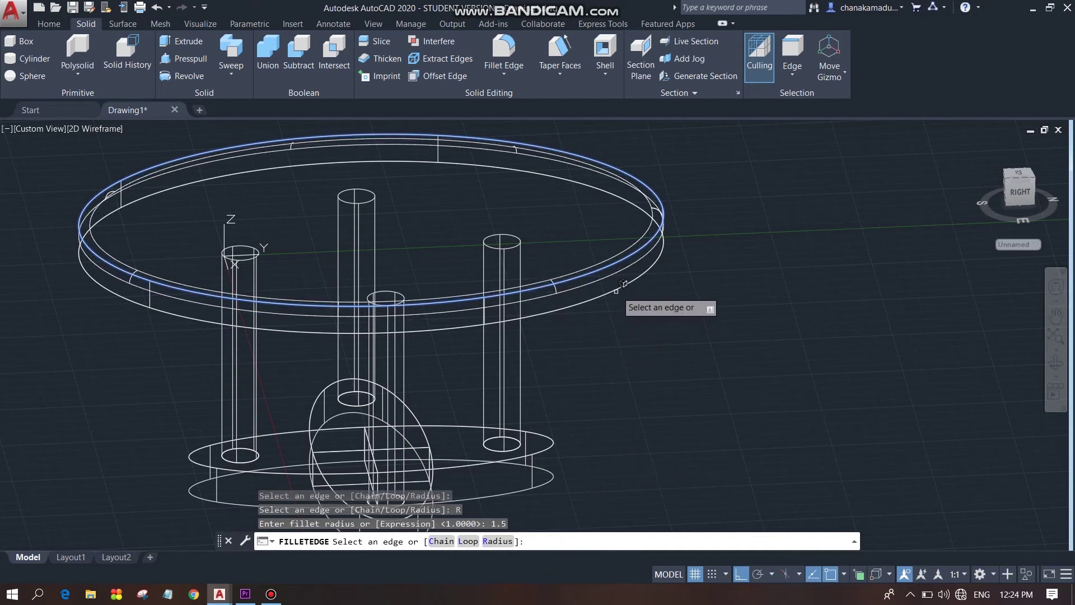
click(617, 290)
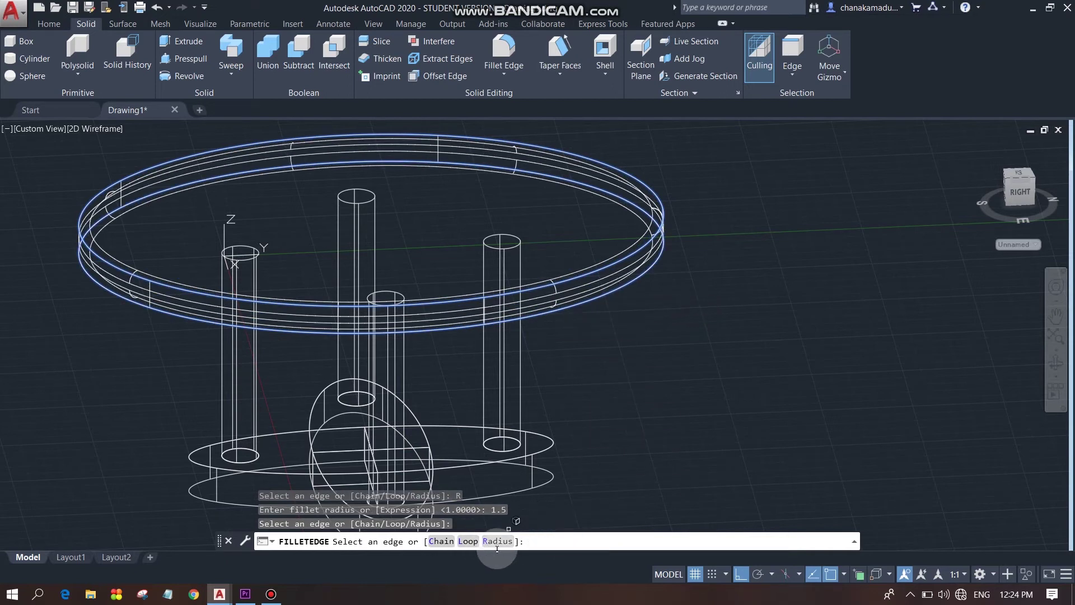
key(Return)
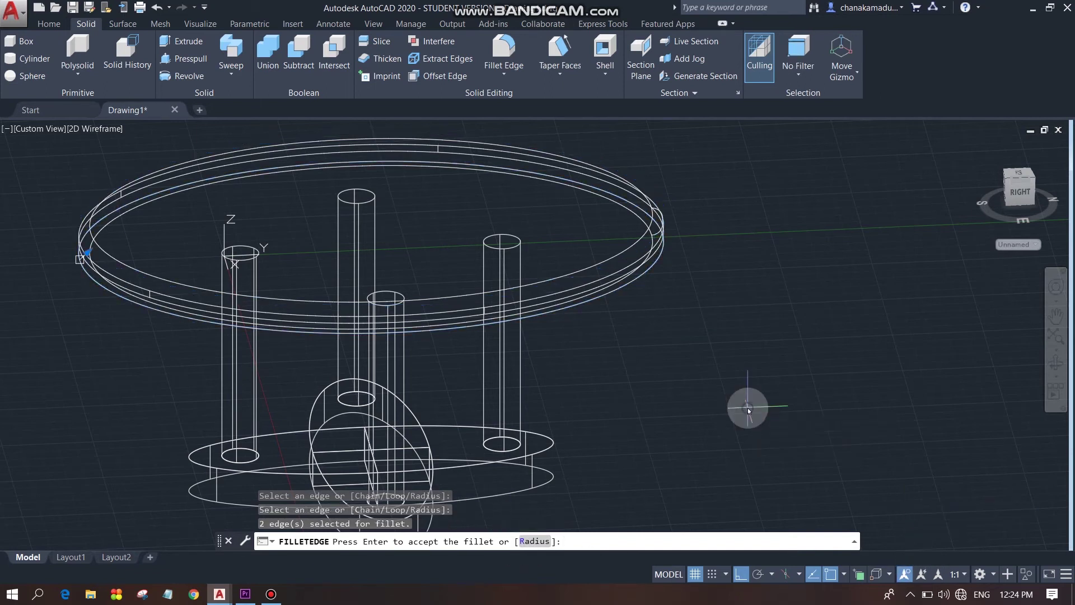
right_click(749, 409)
click(777, 415)
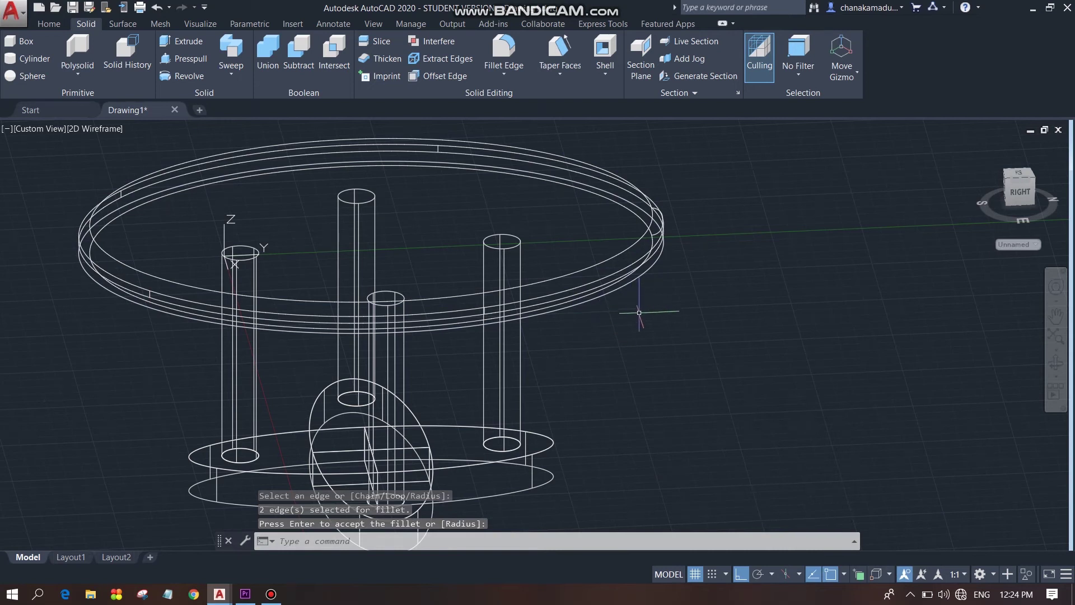
Set the viewport visual style to Realistic.
mouse_move(657, 364)
middle_down()
mouse_move(656, 336)
mouse_move(748, 290)
mouse_move(690, 324)
mouse_move(639, 339)
mouse_move(617, 329)
middle_up()
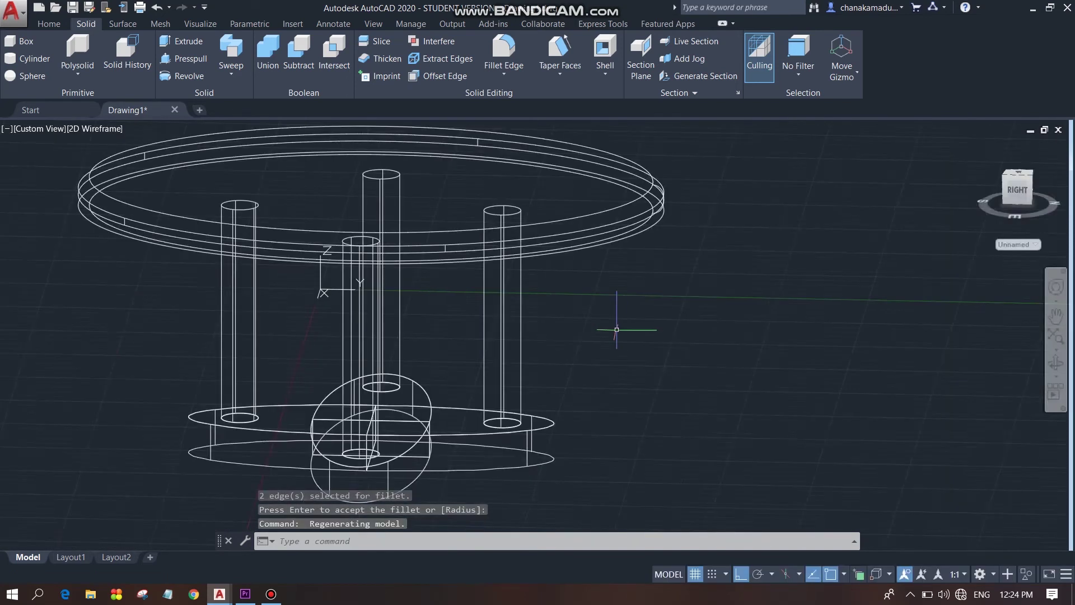
scroll(617, 329, down, 2)
click(98, 130)
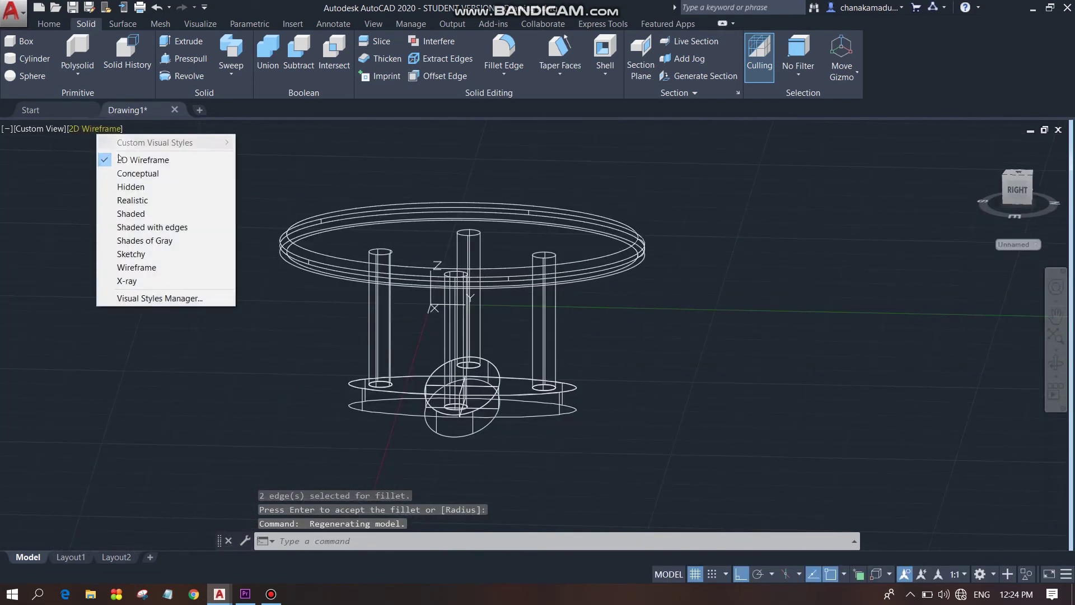
click(136, 200)
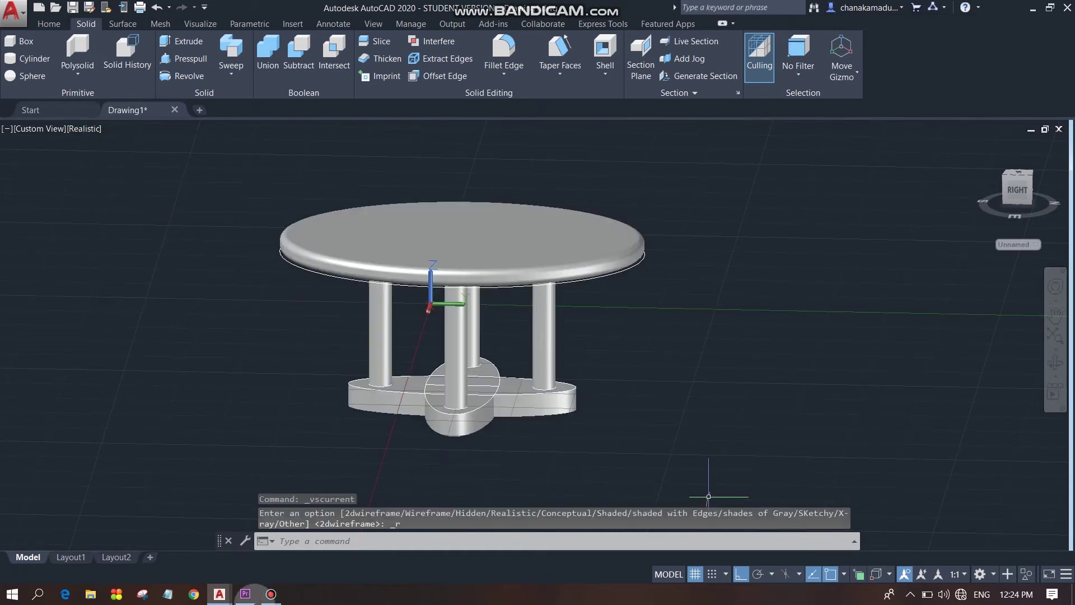
click(271, 595)
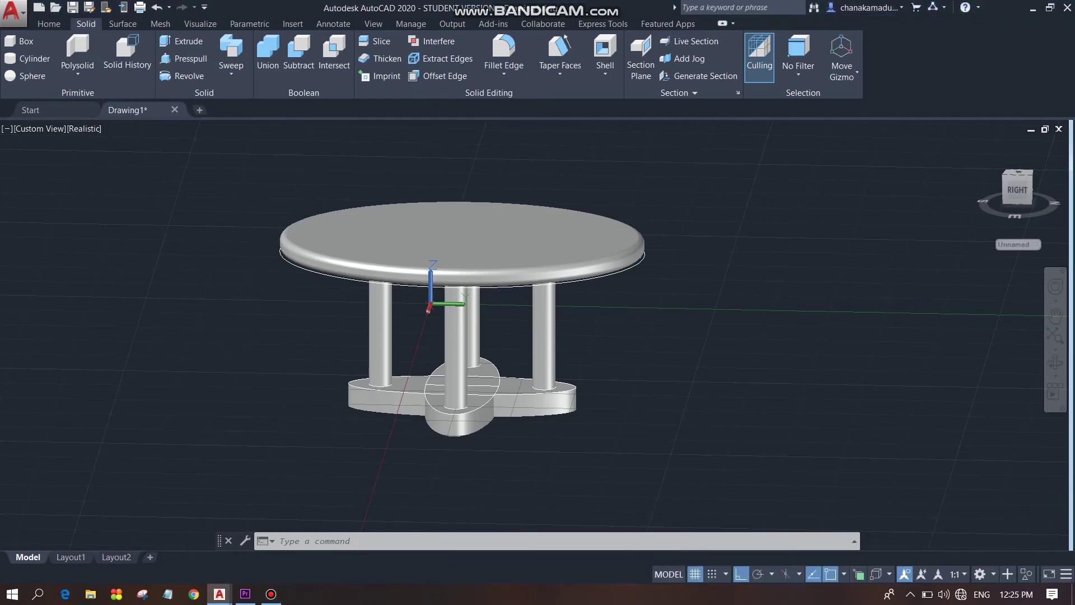
Open the Materials Browser and scroll the Autodesk Library to the wood materials.
click(49, 24)
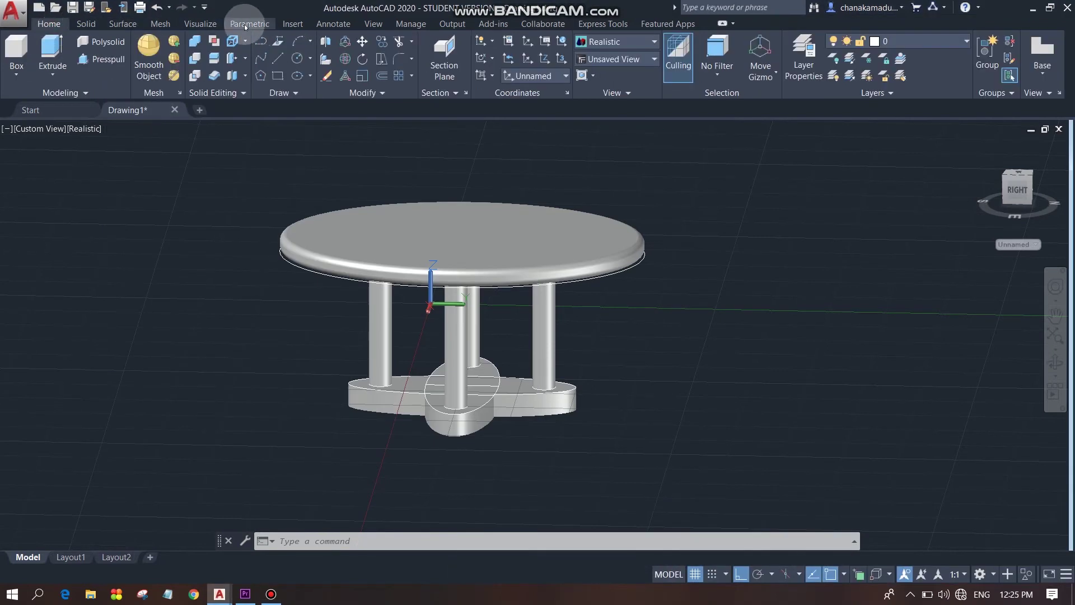
click(202, 24)
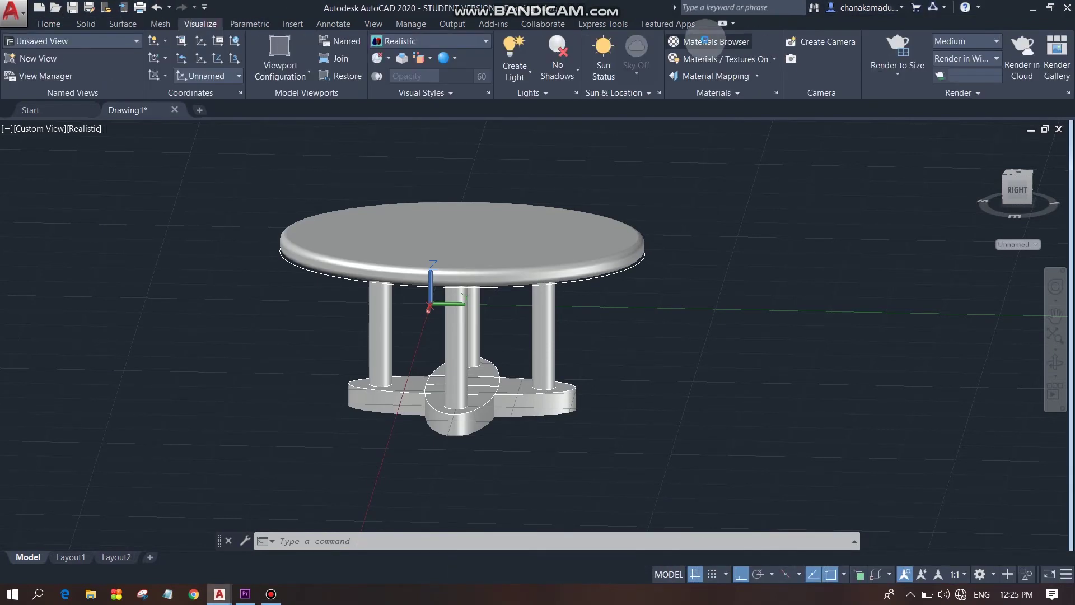
click(720, 49)
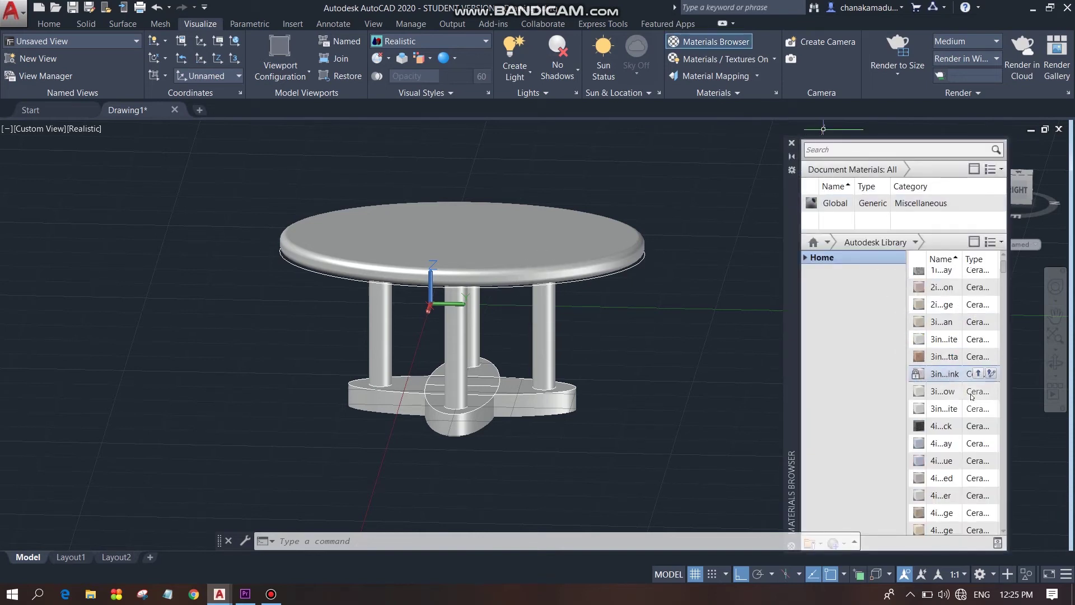
scroll(971, 396, down, 5)
scroll(944, 467, down, 5)
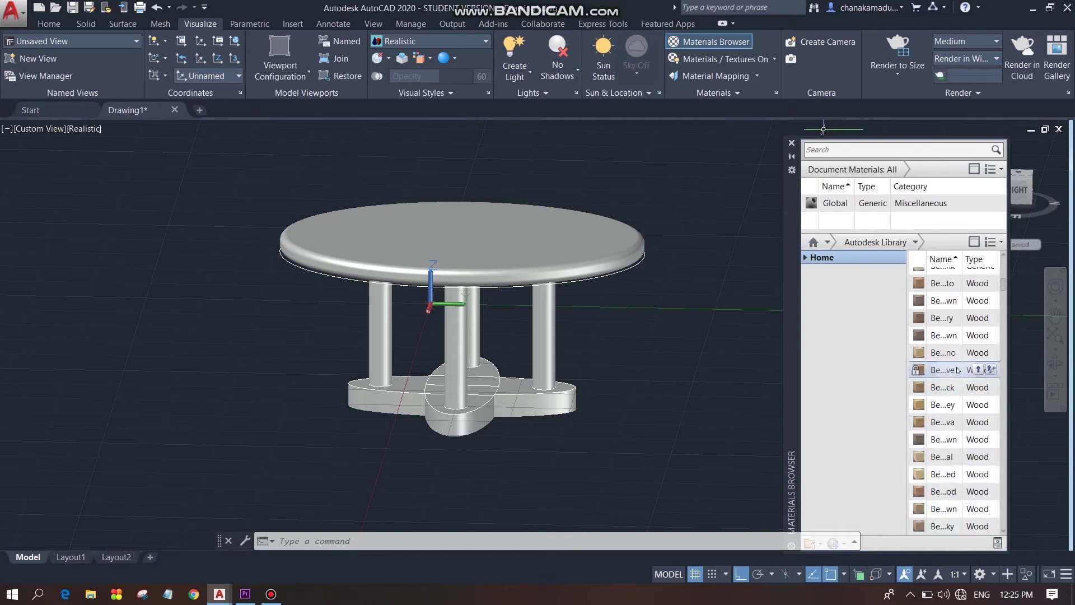
Apply the Beech wood flooring material to the tabletop, then browse the library further.
drag(957, 370, 636, 295)
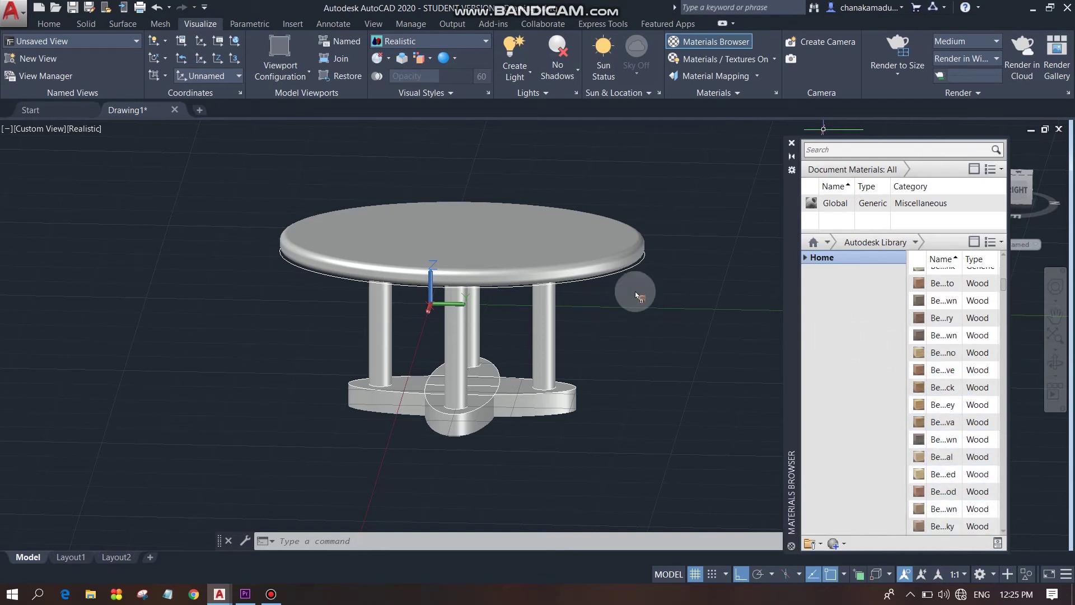
drag(491, 254, 492, 250)
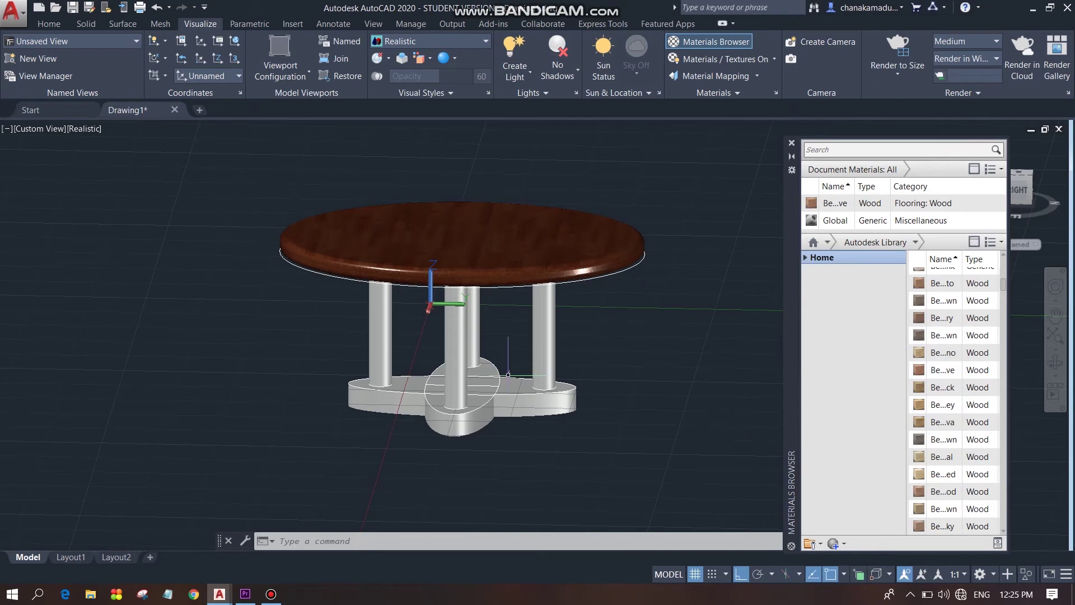
scroll(413, 249, up, 1)
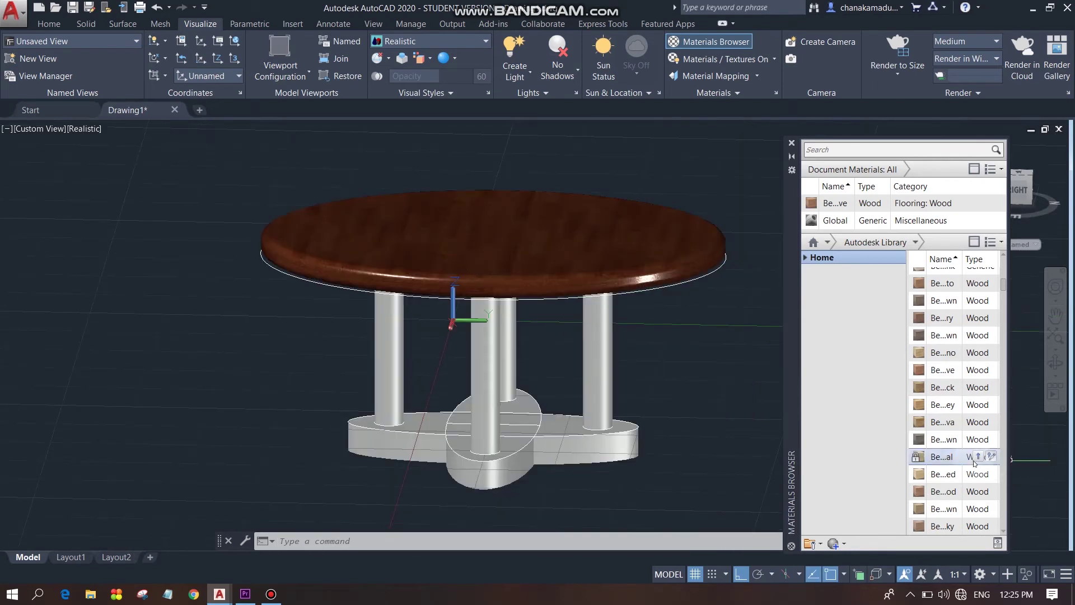
scroll(974, 463, down, 3)
scroll(960, 448, down, 3)
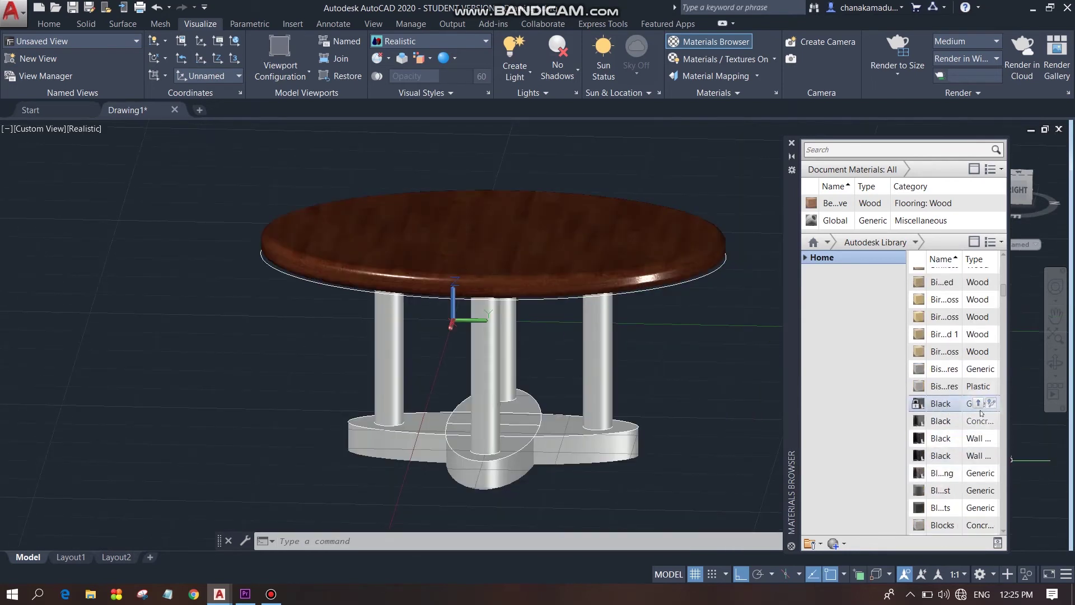
scroll(977, 392, up, 2)
scroll(972, 358, up, 5)
scroll(964, 308, up, 3)
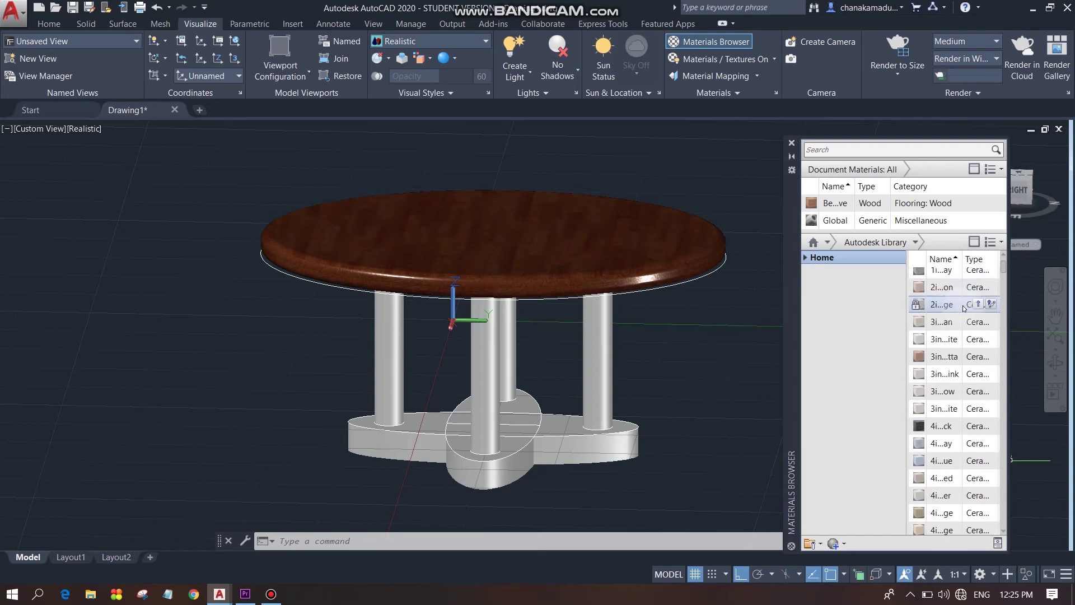
scroll(969, 336, down, 3)
scroll(978, 379, down, 2)
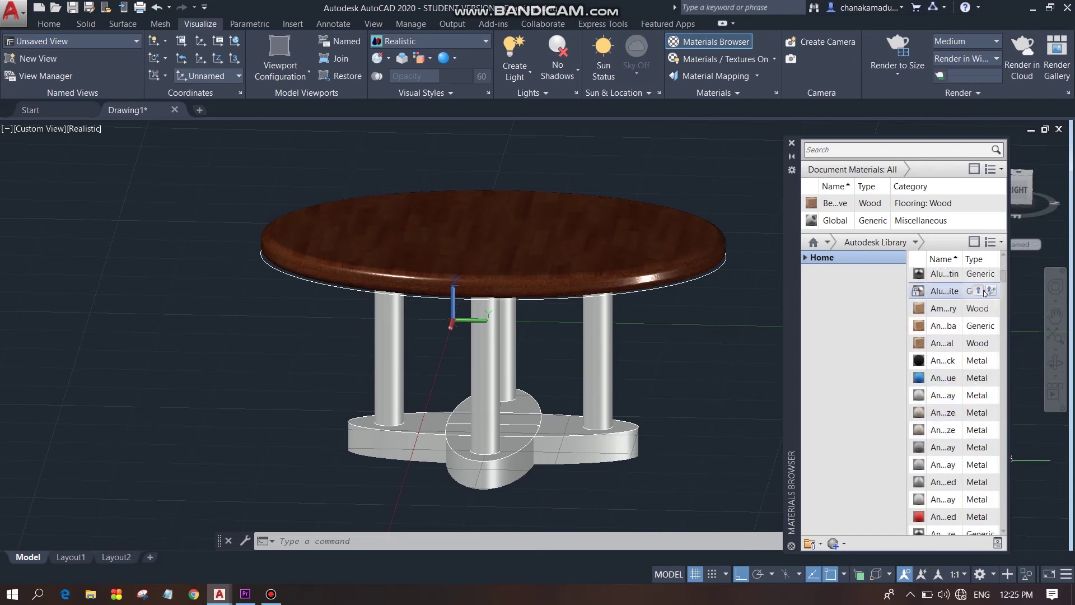
scroll(978, 318, up, 3)
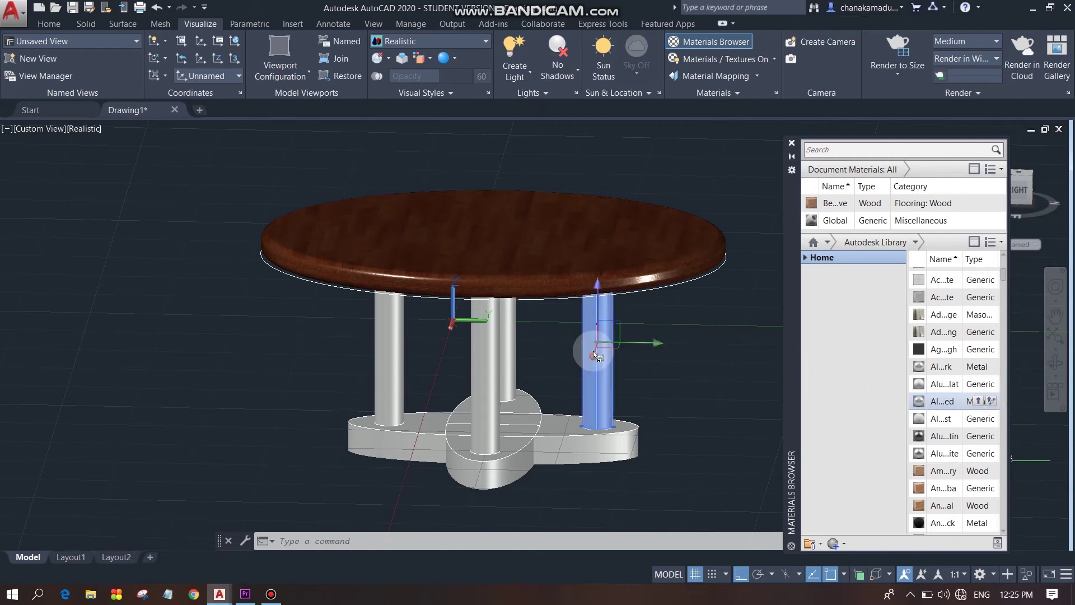
Apply aluminium material to the right, centre and left posts.
drag(603, 354, 594, 348)
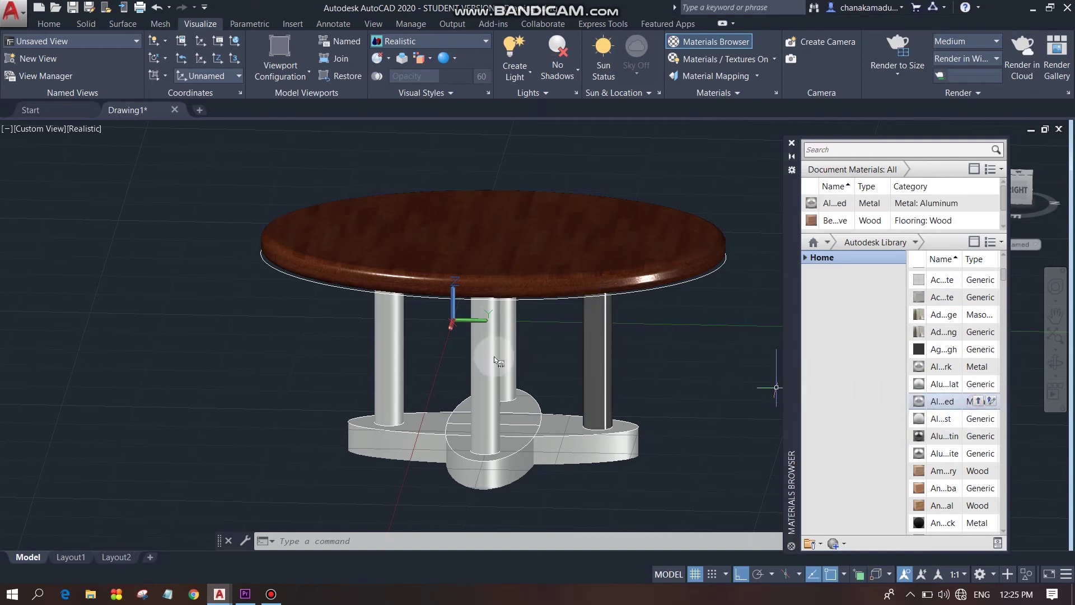
drag(477, 359, 477, 360)
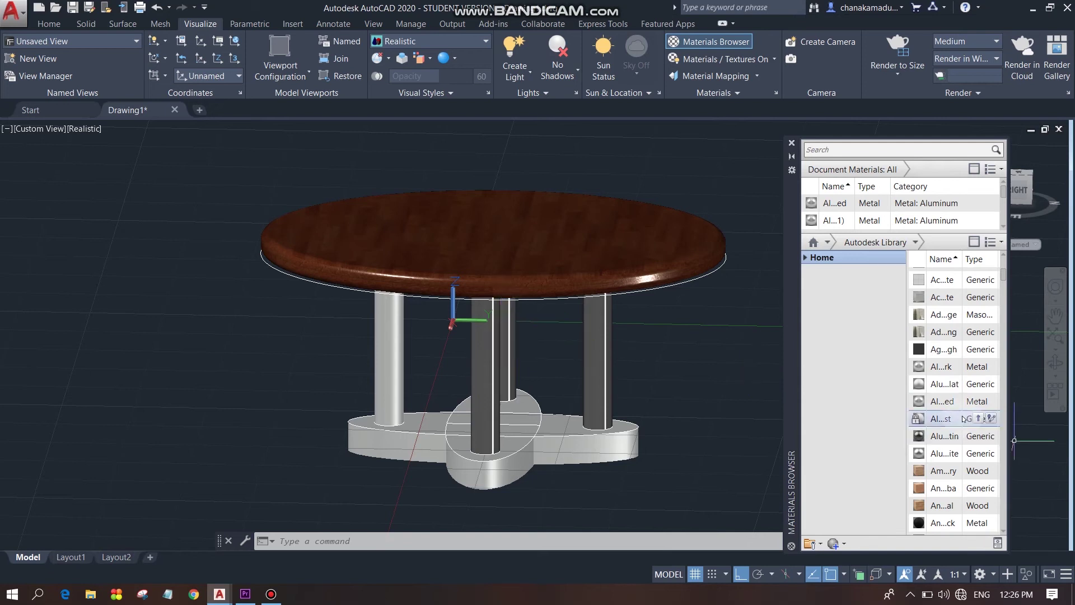
mouse_move(964, 418)
mouse_down()
mouse_move(408, 389)
mouse_move(391, 369)
mouse_up()
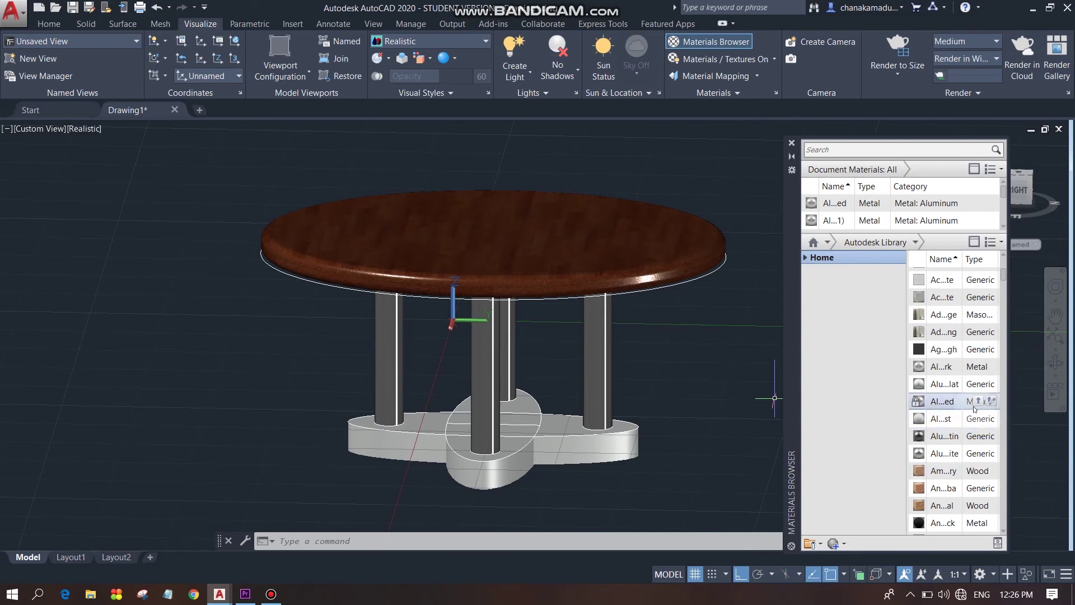
Apply a dark metal material to both base slabs and the central base cylinder.
scroll(965, 499, down, 3)
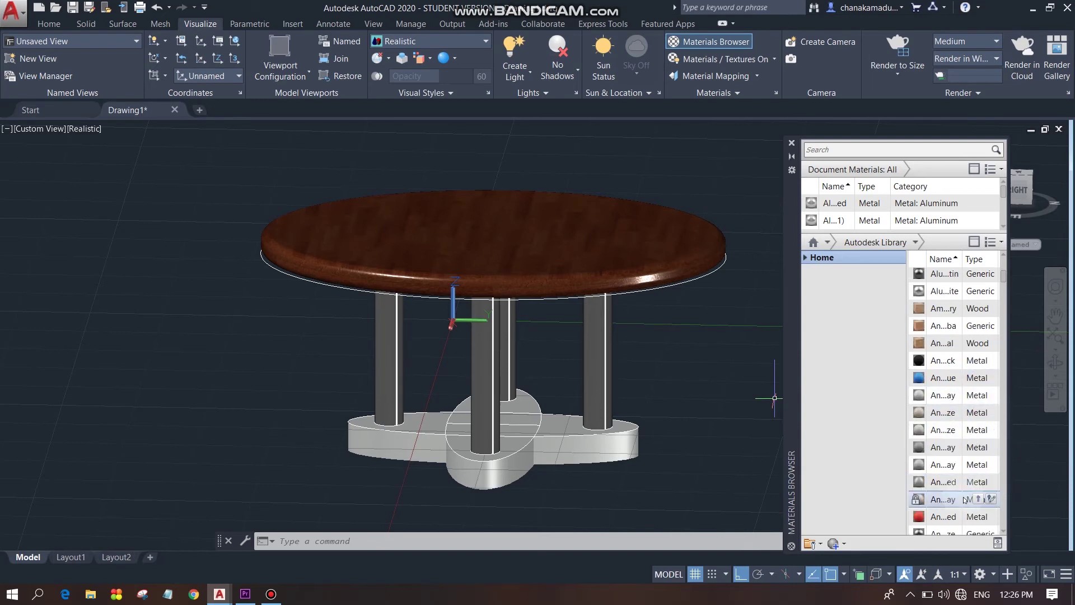
drag(949, 498, 701, 475)
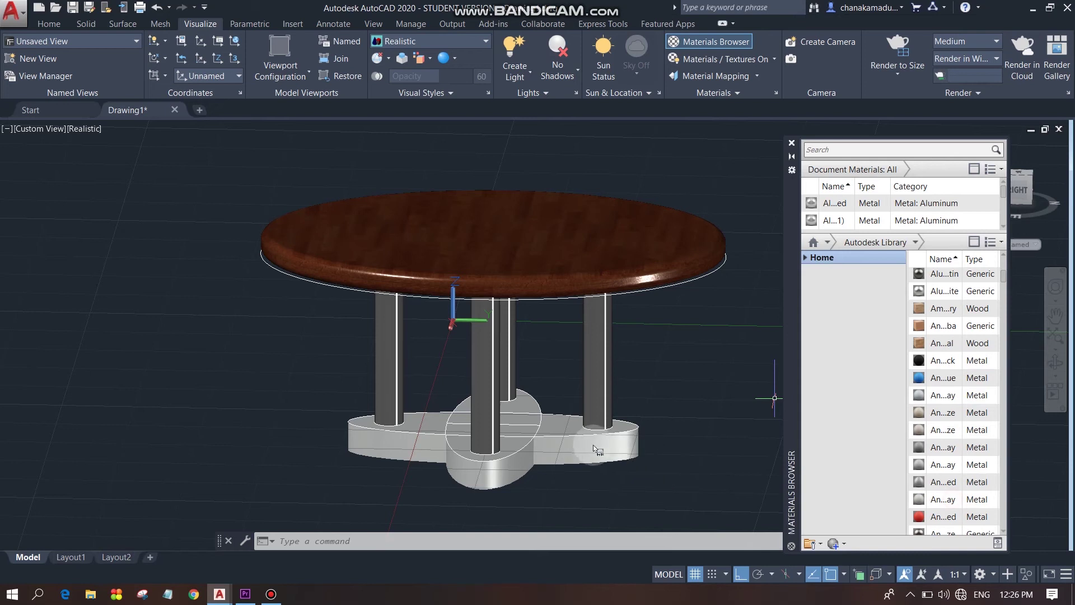
drag(597, 450, 599, 452)
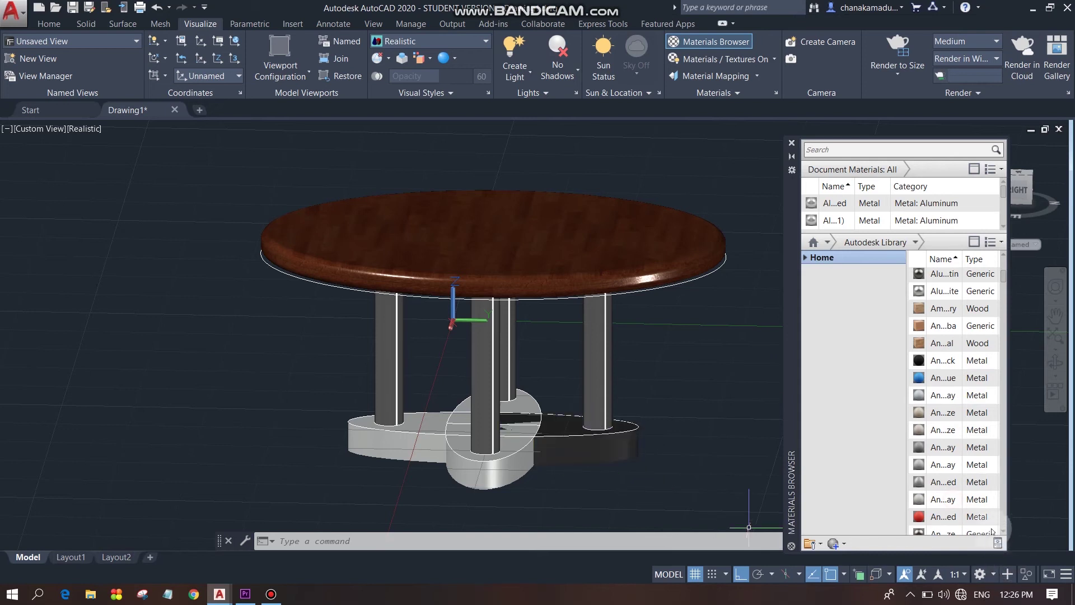
scroll(992, 531, down, 1)
drag(780, 484, 478, 464)
drag(970, 491, 786, 470)
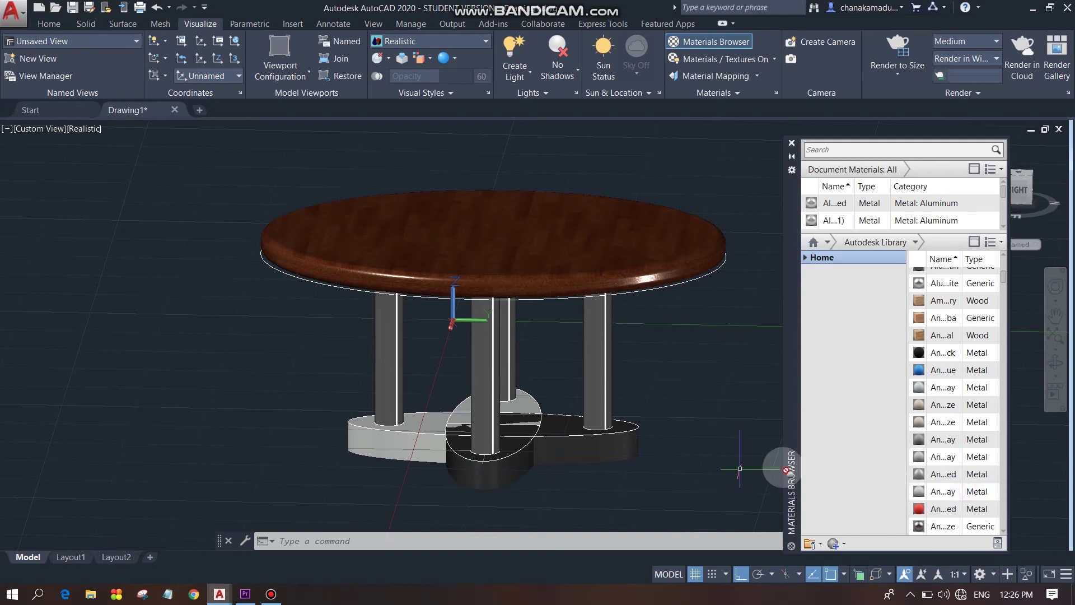
drag(418, 420, 407, 413)
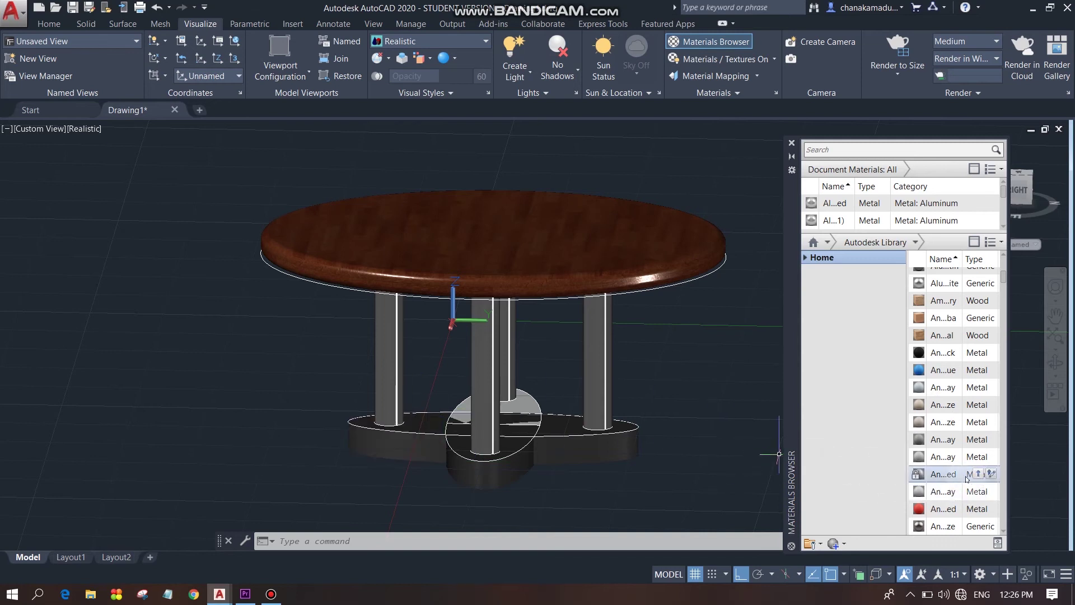
drag(525, 400, 525, 399)
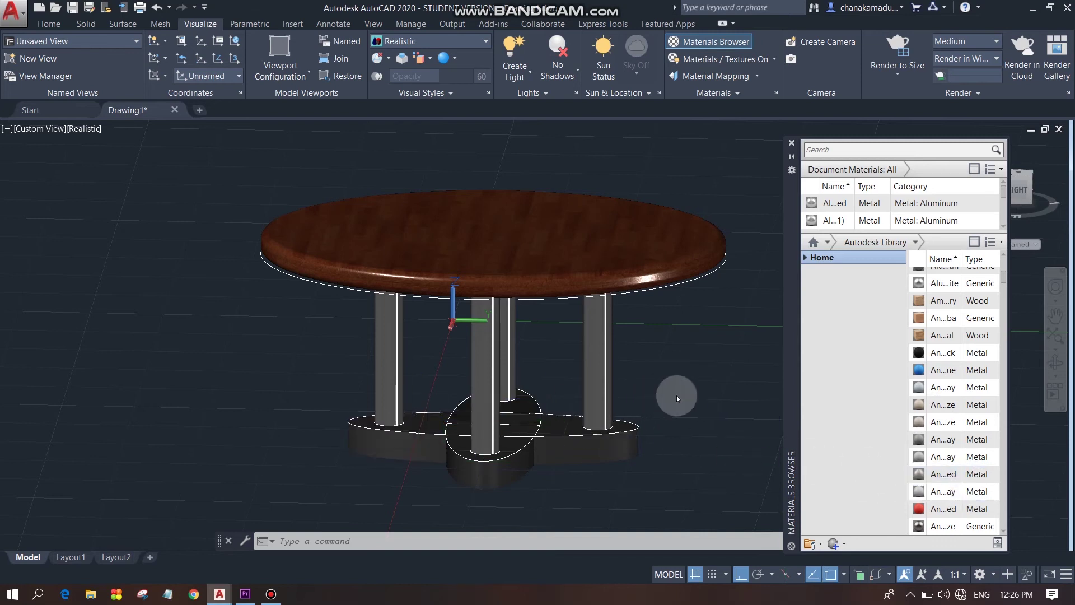
mouse_move(672, 399)
shift+middle_down()
mouse_move(571, 364)
mouse_move(571, 391)
mouse_move(634, 284)
shift+middle_up()
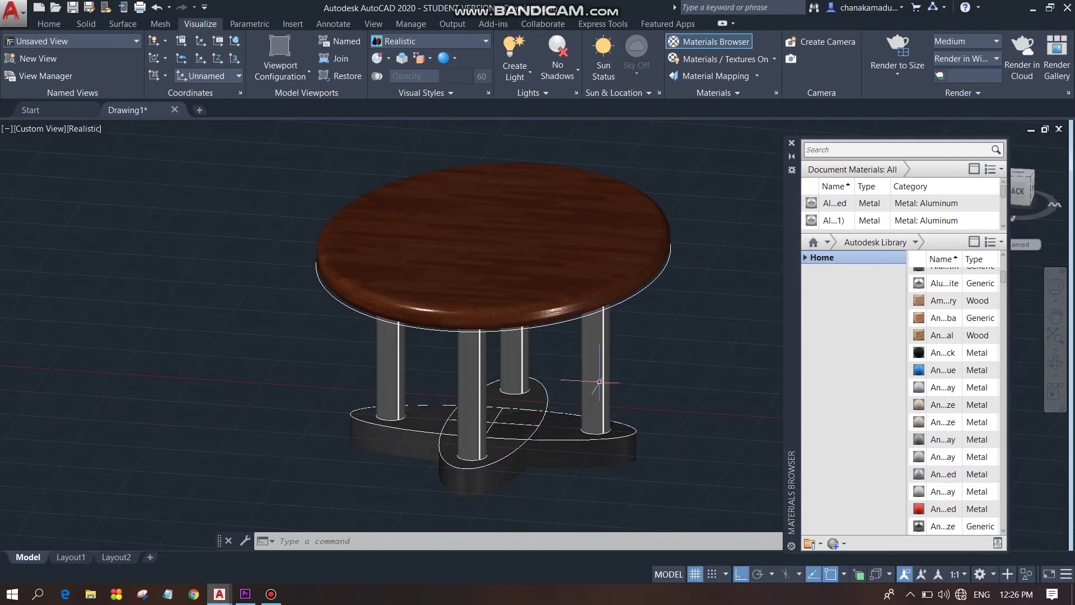
Select and erase a face on the base, then undo the erase.
scroll(635, 284, up, 3)
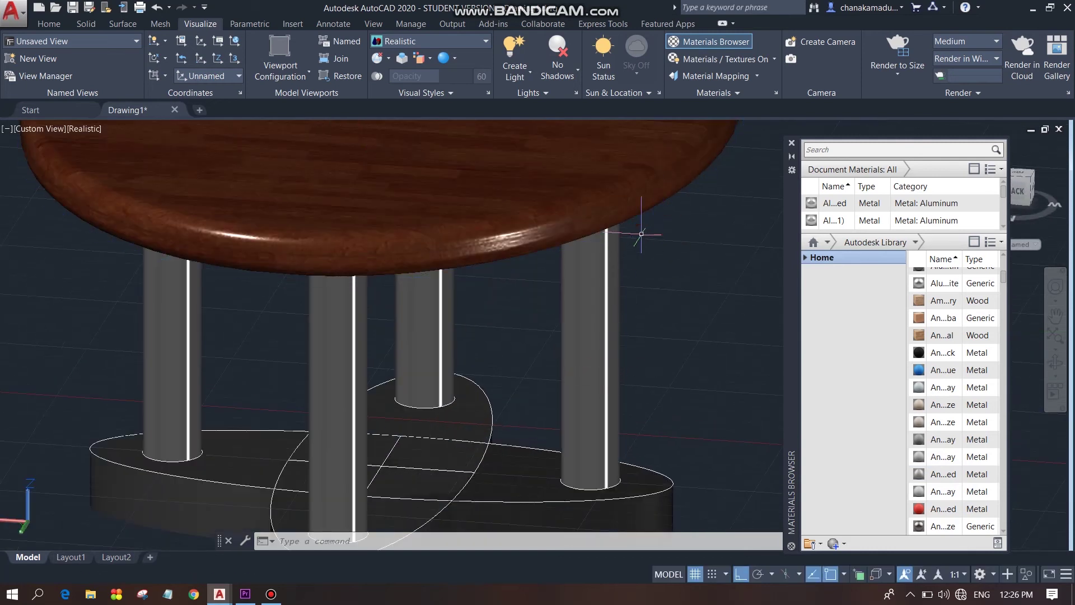
click(516, 443)
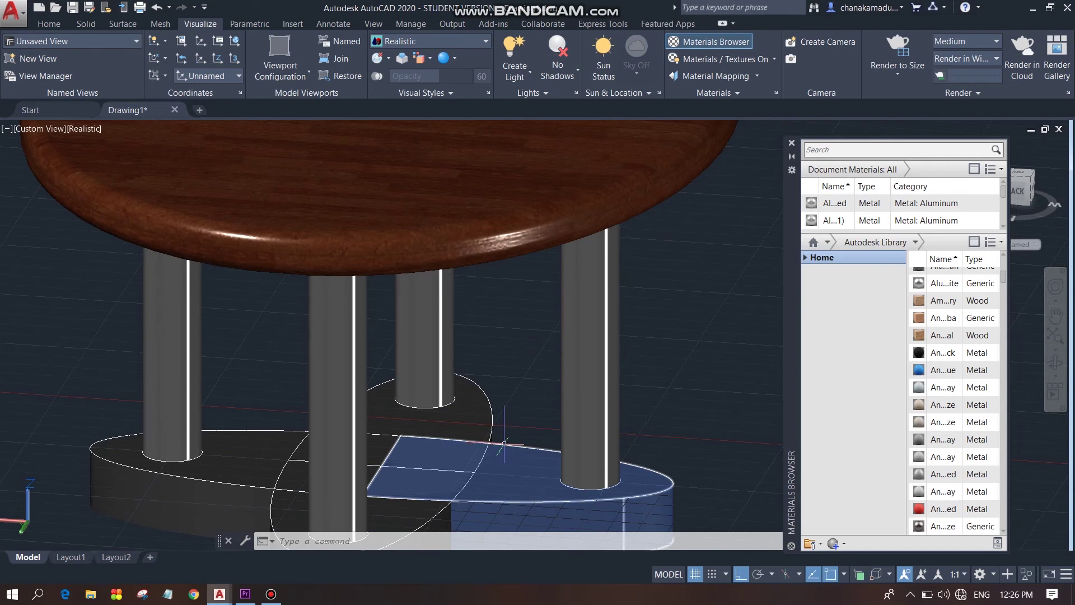
click(493, 446)
click(558, 415)
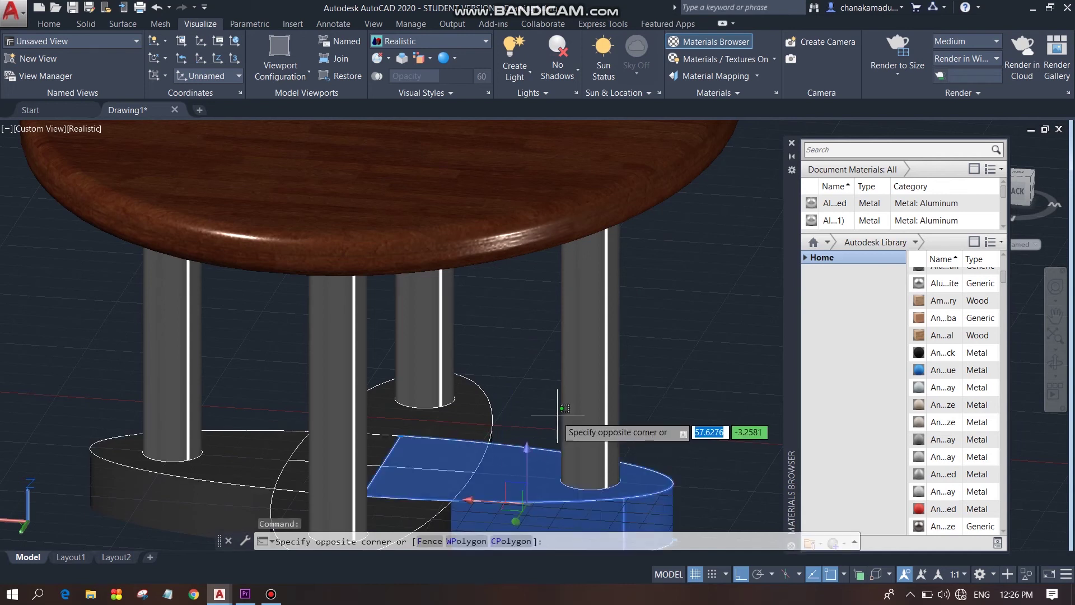
click(515, 405)
key(Delete)
key(ctrl+z)
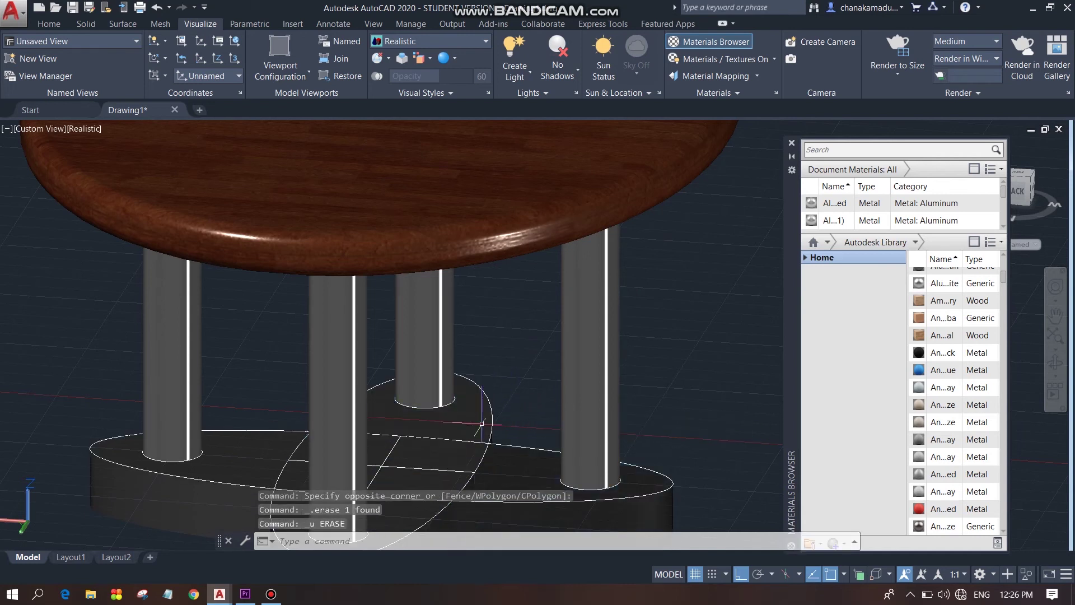
Delete the stray elliptical piece at the front of the base.
scroll(511, 427, up, 5)
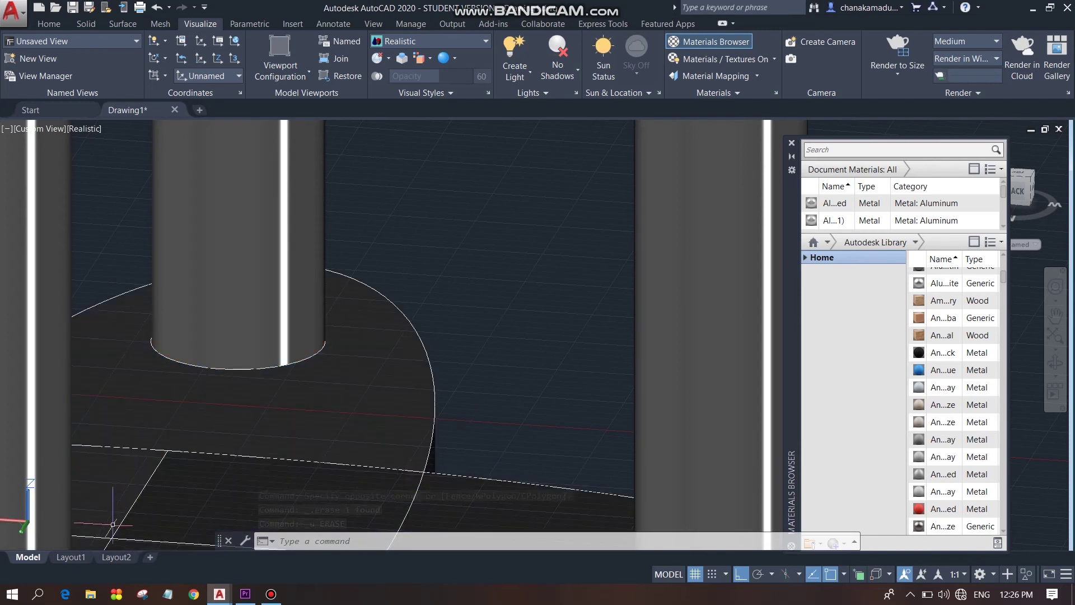
scroll(276, 444, down, 1)
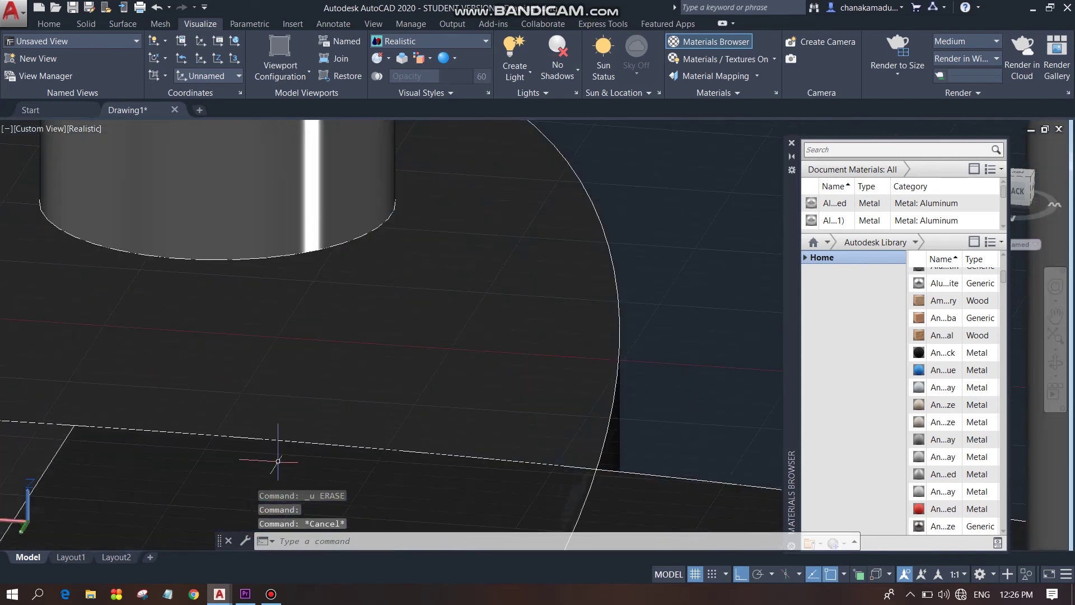
scroll(499, 396, down, 4)
mouse_move(499, 396)
middle_down()
mouse_move(732, 392)
mouse_move(654, 378)
middle_up()
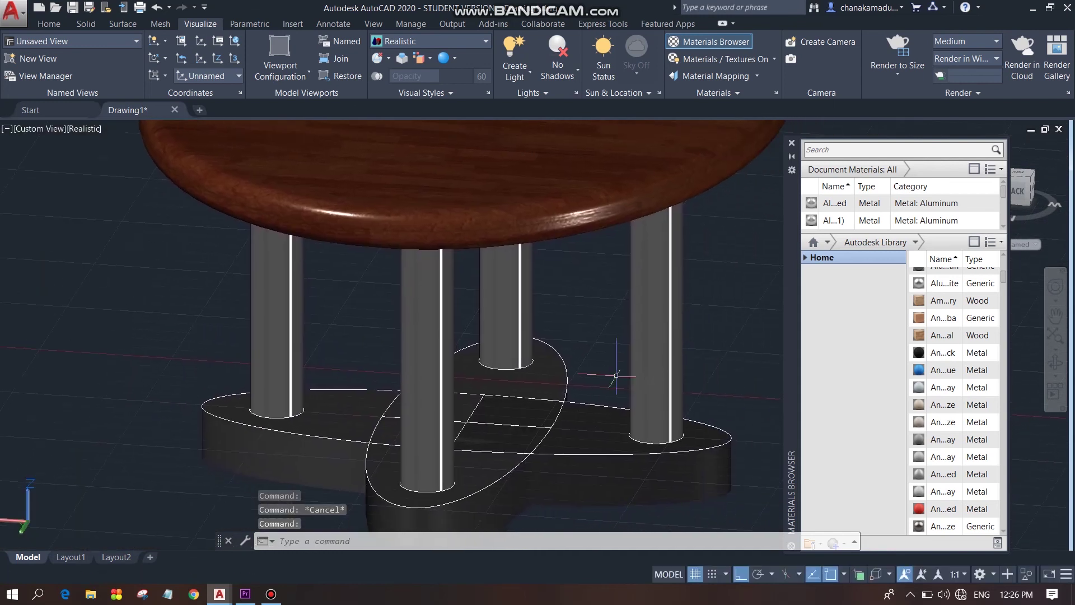
click(505, 475)
key(Delete)
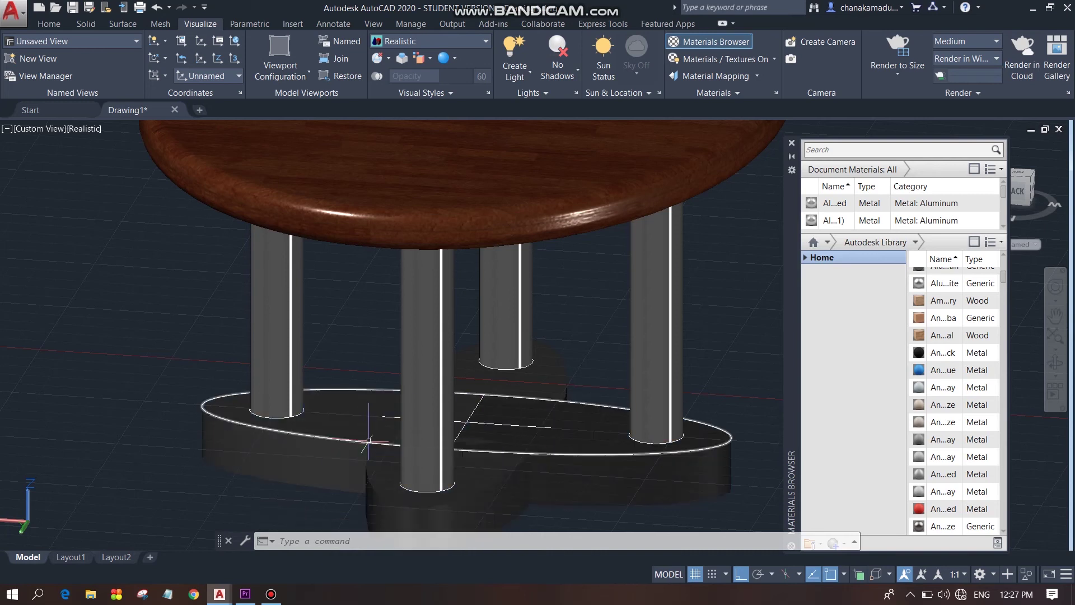
Erase the elliptical outline on the base, undoing an accidental two-solid erase first.
click(368, 442)
click(367, 441)
key(Delete)
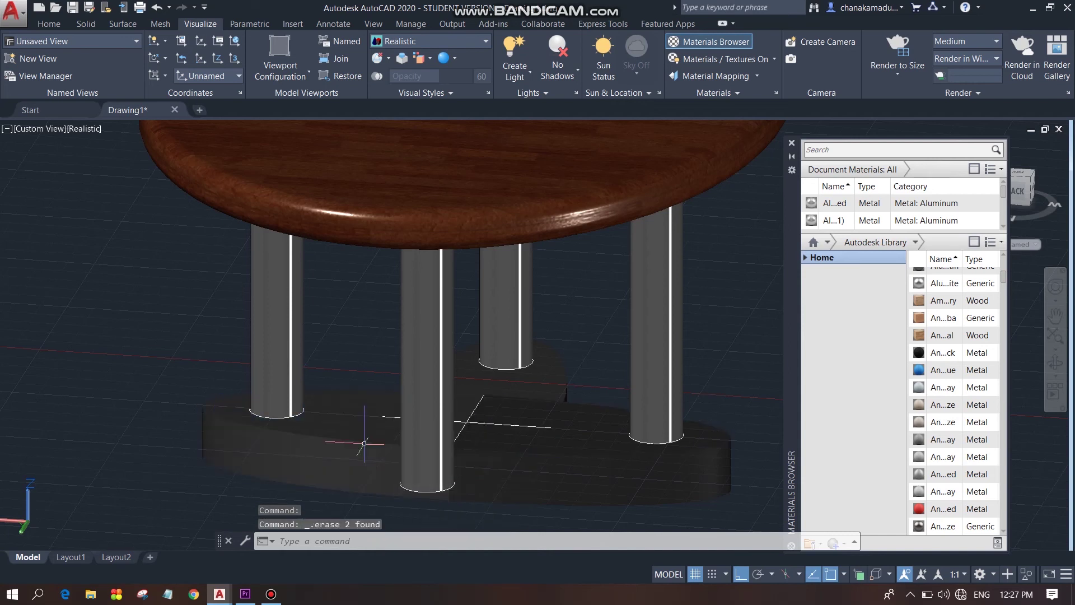
key(ctrl+z)
click(466, 422)
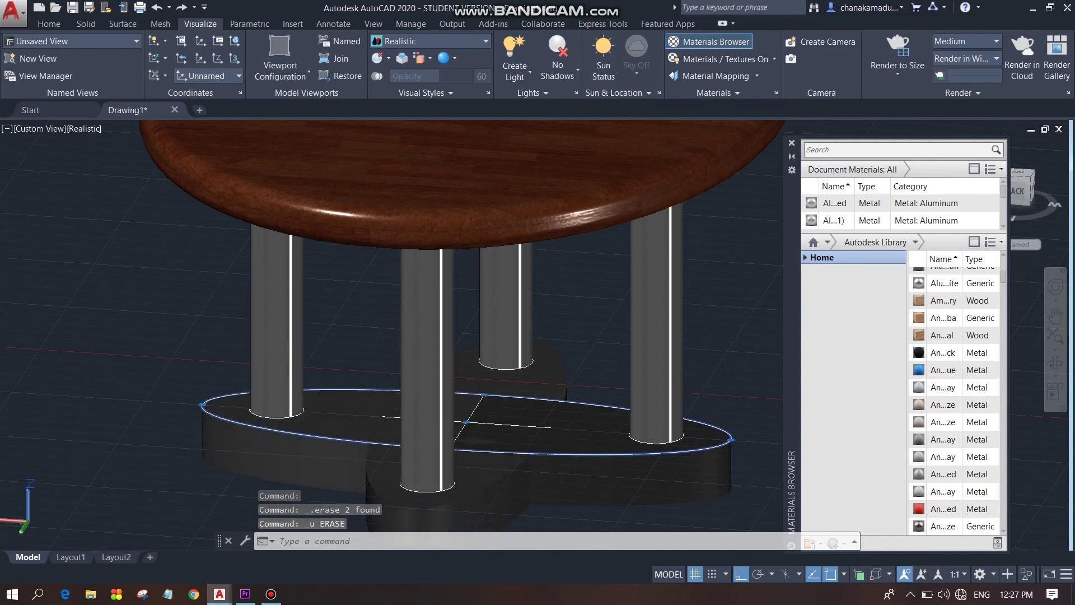
key(Delete)
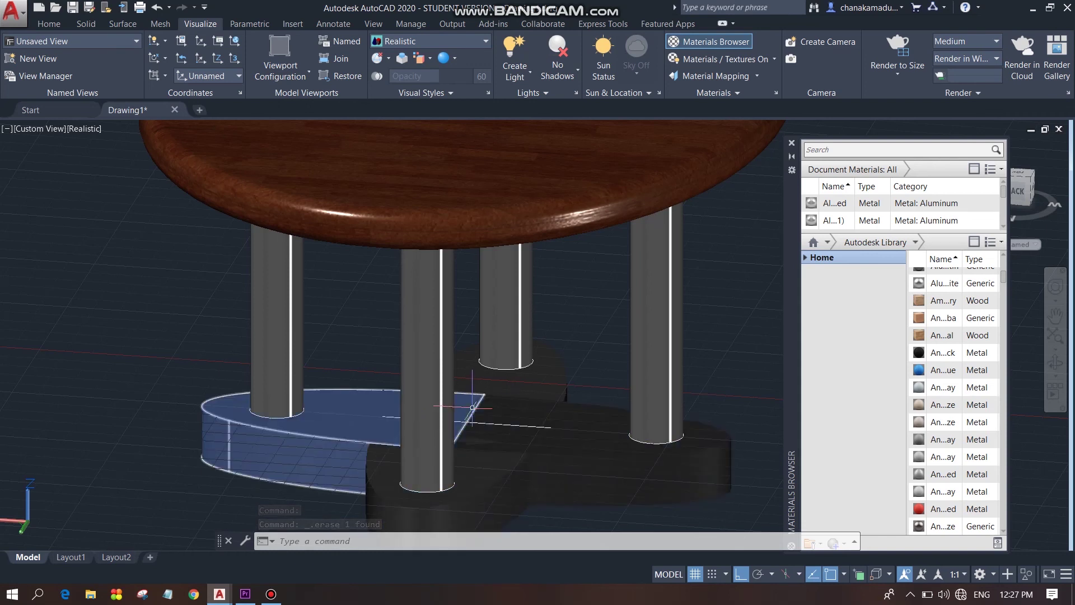
Orbit to a low, close view of the legs and base.
scroll(461, 424, up, 4)
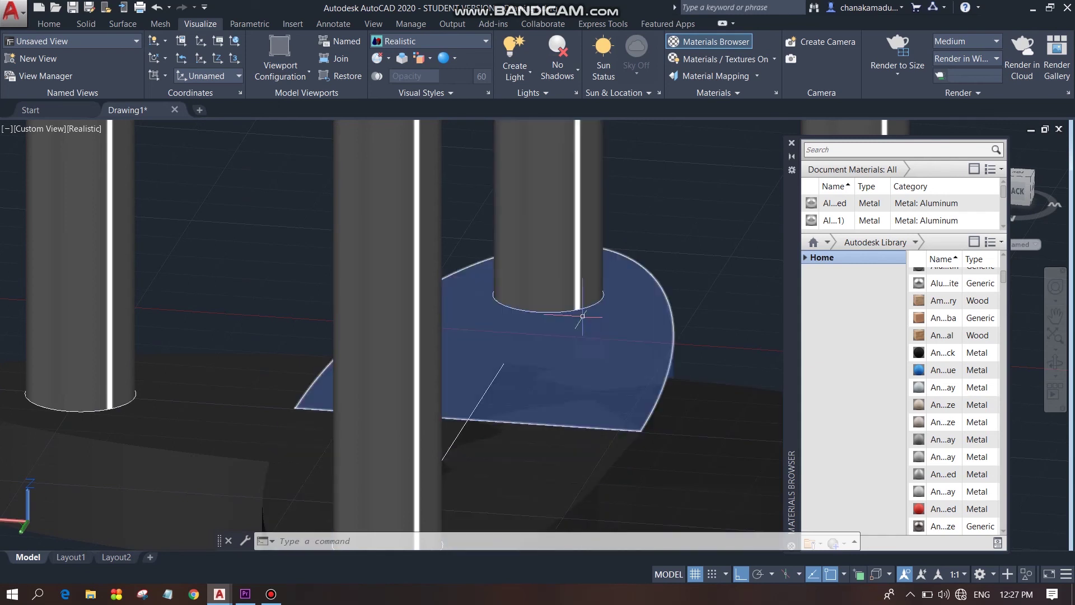
scroll(577, 313, down, 5)
mouse_move(666, 472)
shift+middle_down()
mouse_move(643, 451)
mouse_move(523, 456)
mouse_move(583, 384)
mouse_move(680, 364)
shift+middle_up()
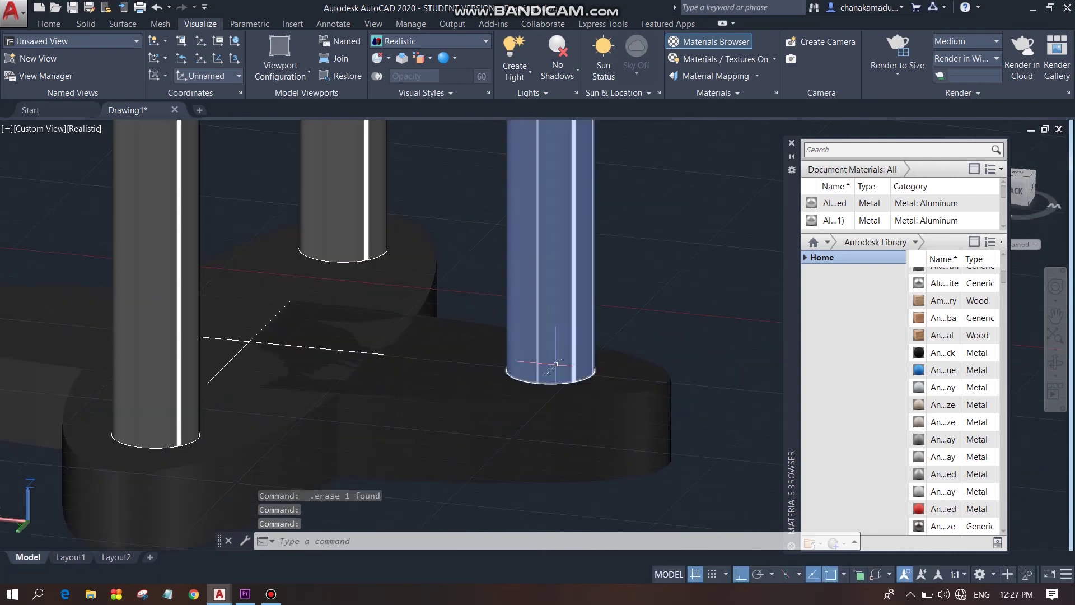
shift+middle_drag(596, 377, 480, 385)
scroll(680, 325, up, 3)
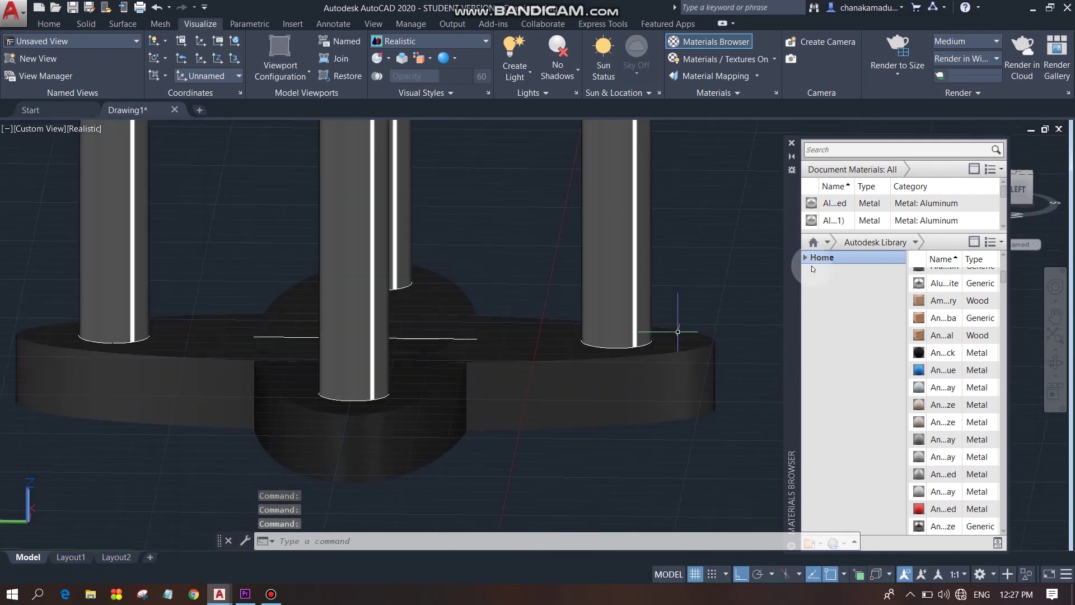
Auto-hide the Materials Browser palette, briefly selecting and deselecting the tabletop.
click(792, 157)
scroll(676, 269, down, 5)
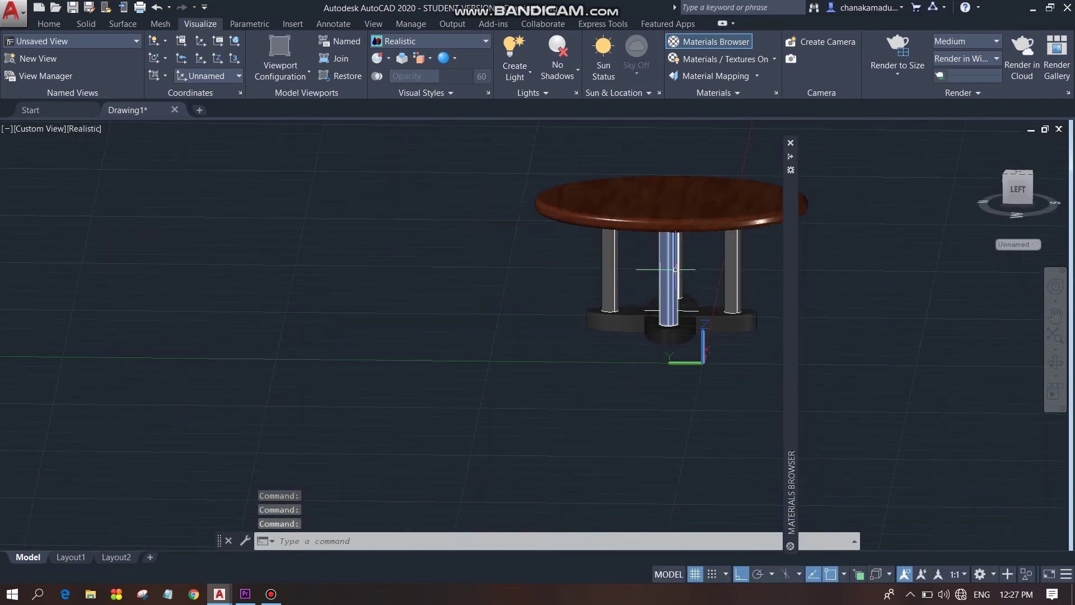
click(780, 205)
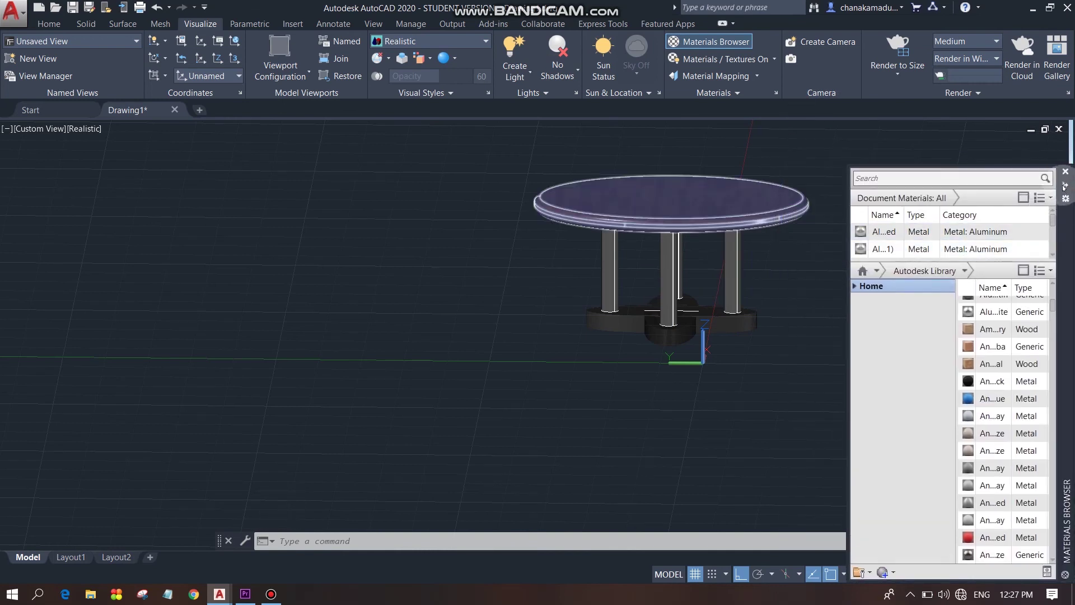
click(829, 252)
scroll(796, 203, up, 3)
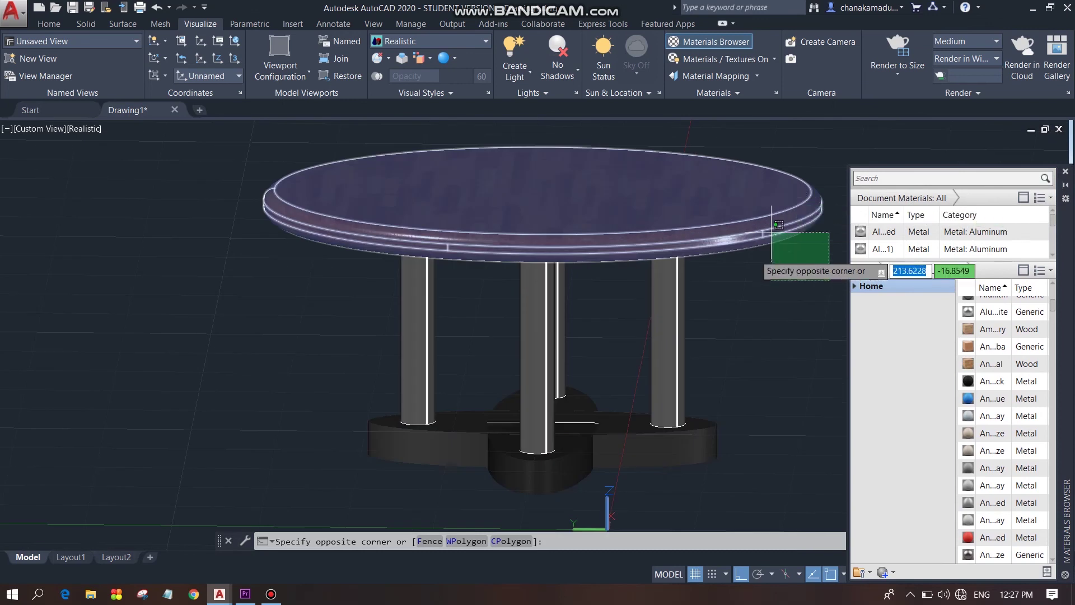
click(1066, 187)
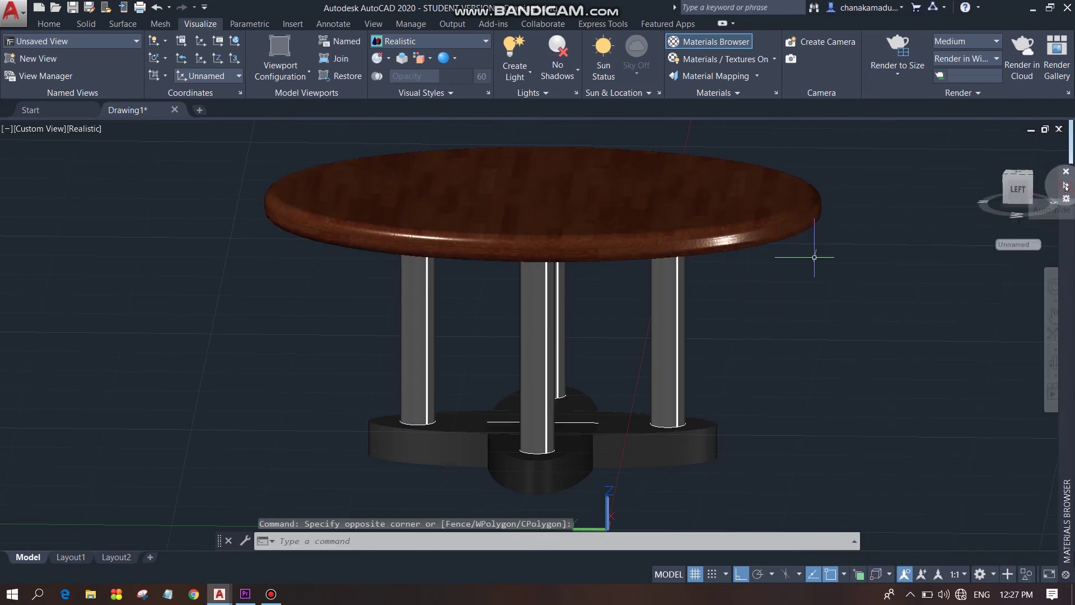
scroll(851, 212, down, 1)
Orbit around the finished table to review it from above, front and both sides.
mouse_move(840, 220)
shift+middle_down()
mouse_move(800, 280)
mouse_move(697, 336)
mouse_move(559, 339)
mouse_move(456, 271)
mouse_move(493, 392)
shift+middle_up()
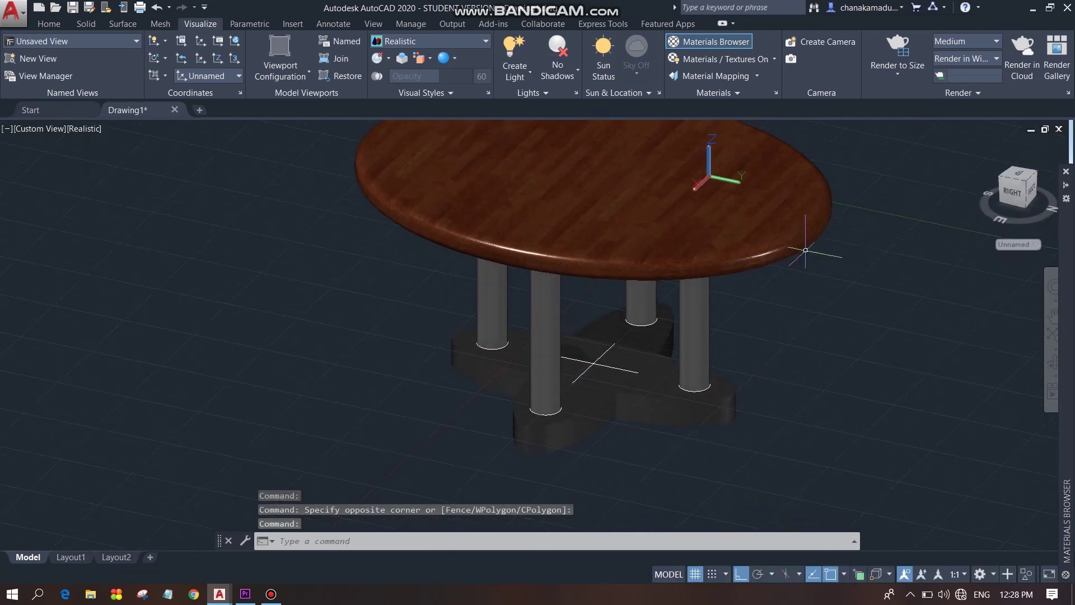
scroll(493, 427, up, 2)
scroll(518, 361, down, 2)
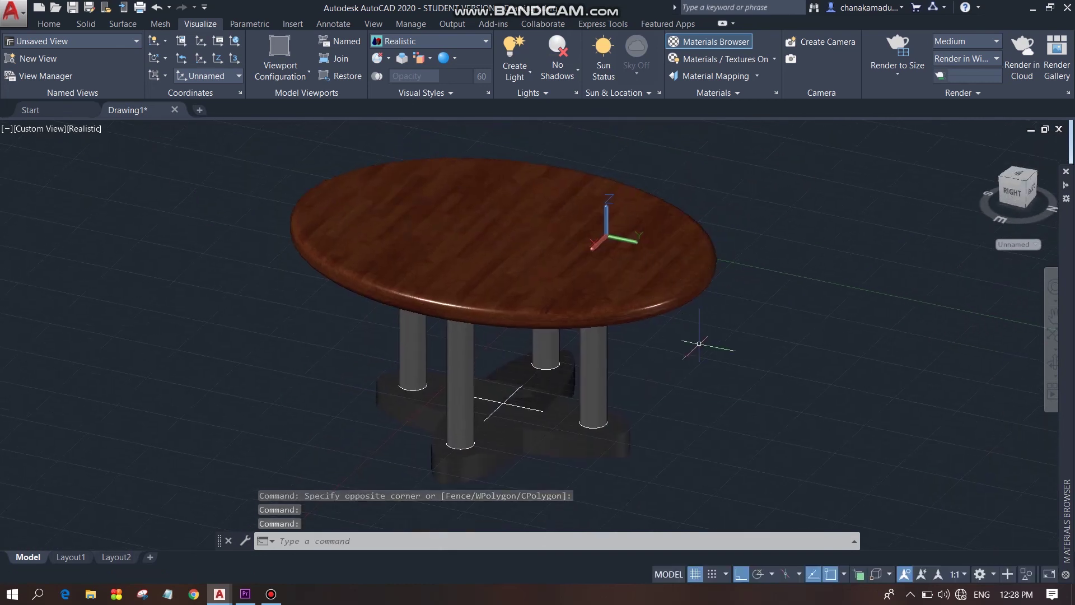
mouse_move(699, 343)
shift+middle_down()
mouse_move(708, 307)
mouse_move(811, 302)
mouse_move(893, 344)
mouse_move(1004, 365)
mouse_move(912, 312)
mouse_move(780, 290)
mouse_move(636, 322)
shift+middle_up()
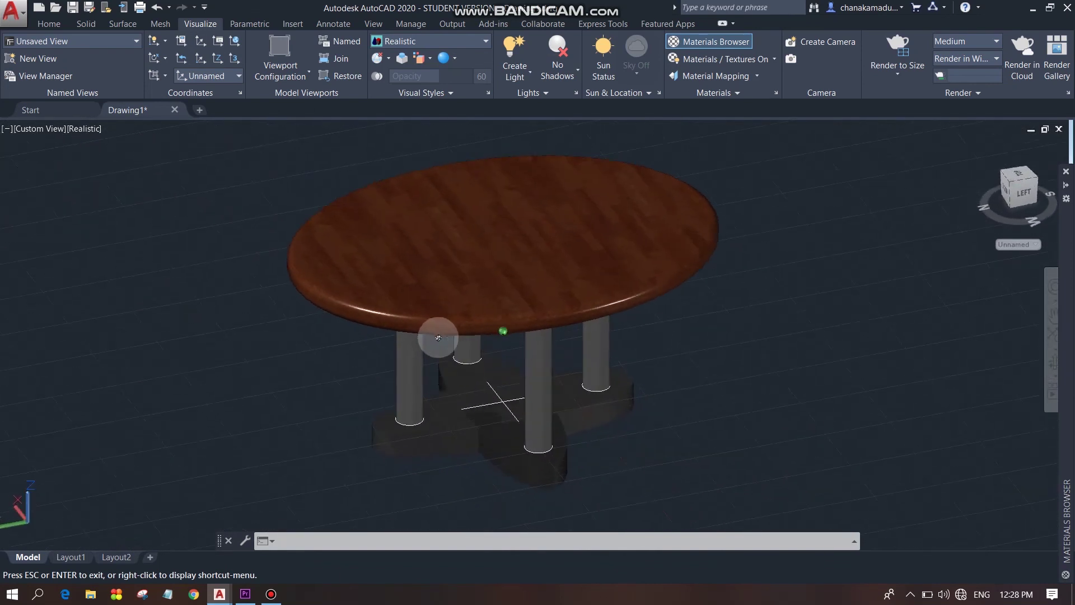
mouse_move(359, 301)
shift+middle_down()
mouse_move(230, 305)
mouse_move(199, 329)
shift+middle_up()
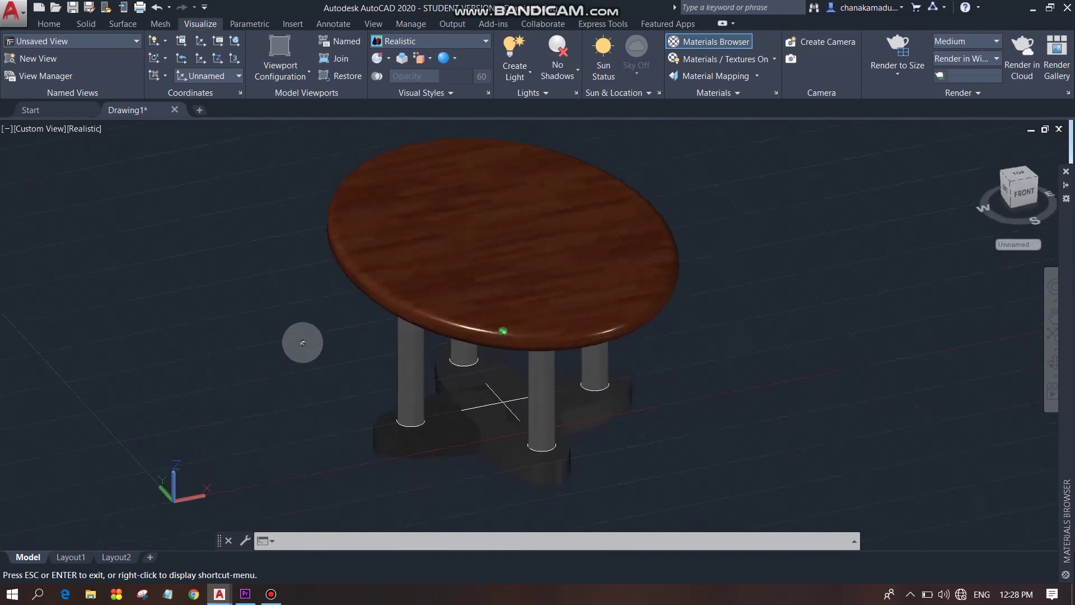
shift+middle_drag(302, 343, 388, 344)
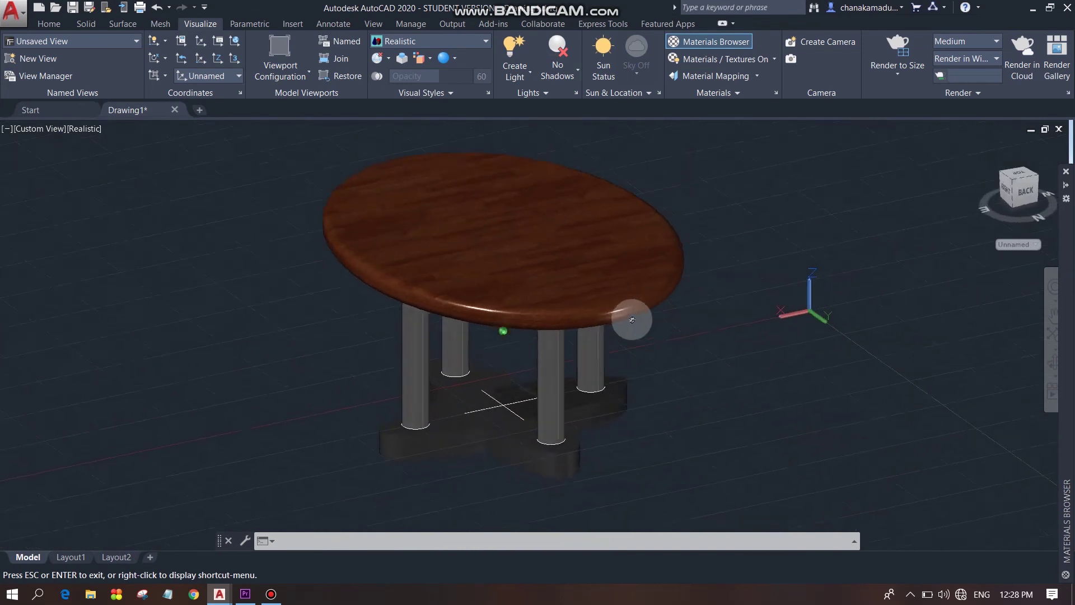
mouse_move(709, 314)
shift+middle_down()
mouse_move(758, 326)
mouse_move(814, 319)
mouse_move(826, 306)
mouse_move(751, 283)
mouse_move(597, 318)
shift+middle_up()
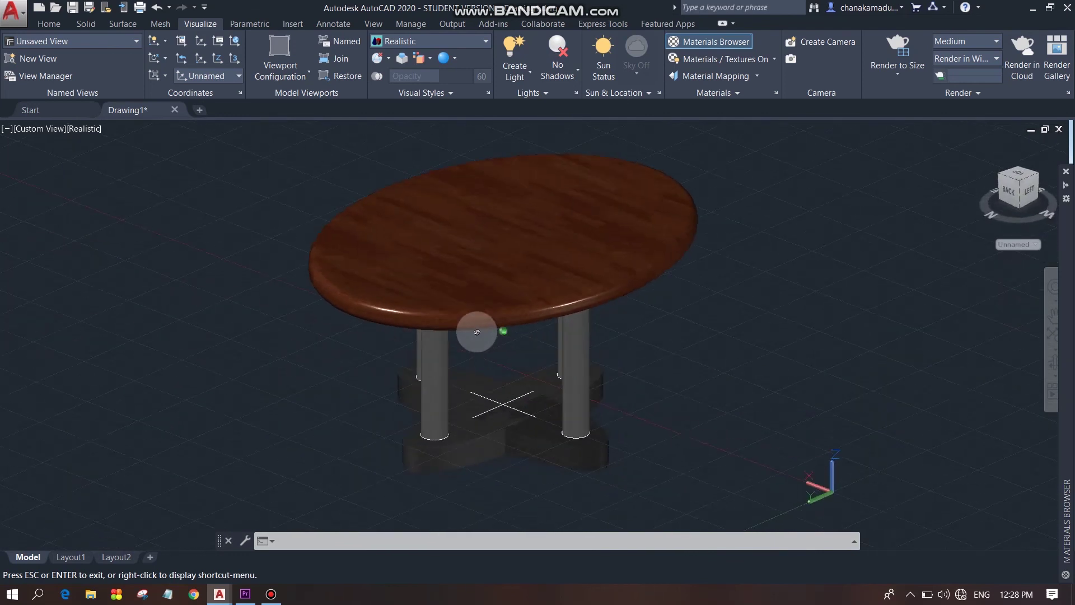
shift+middle_drag(442, 318, 427, 336)
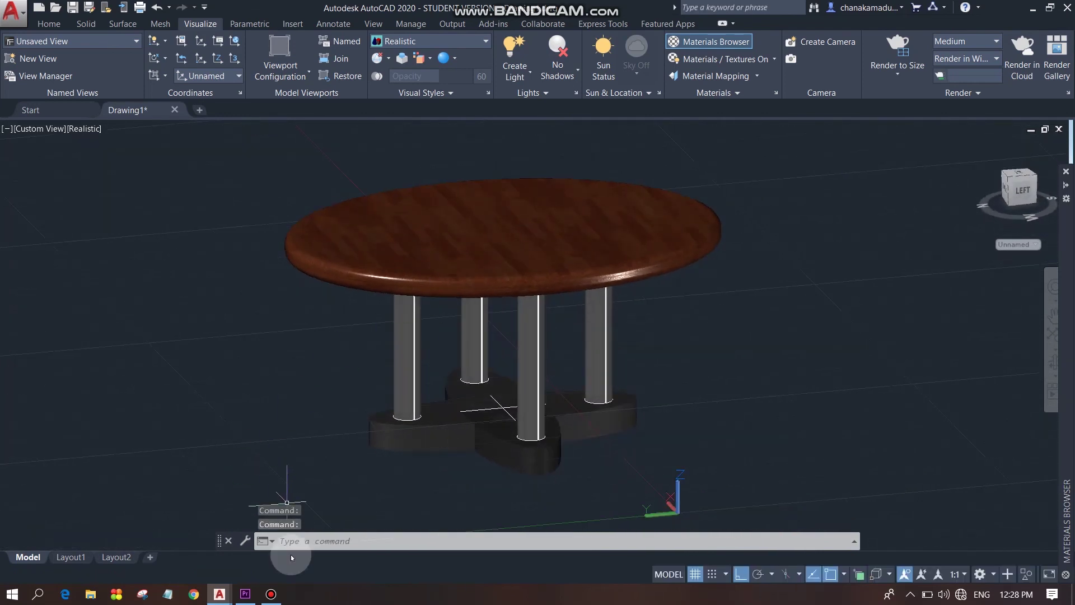